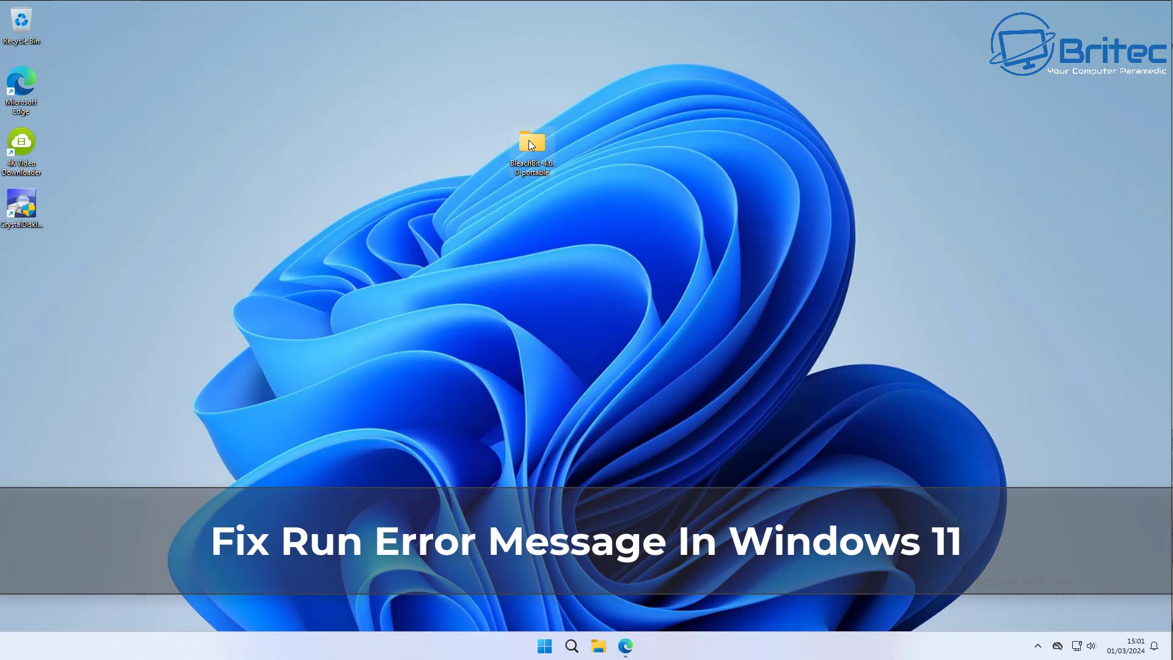
Step: Open the BleachBit-4.6.0-portable > BleachBit-Portable folder in File Explorer
double_click(529, 140)
left_click_drag(544, 188, 557, 152)
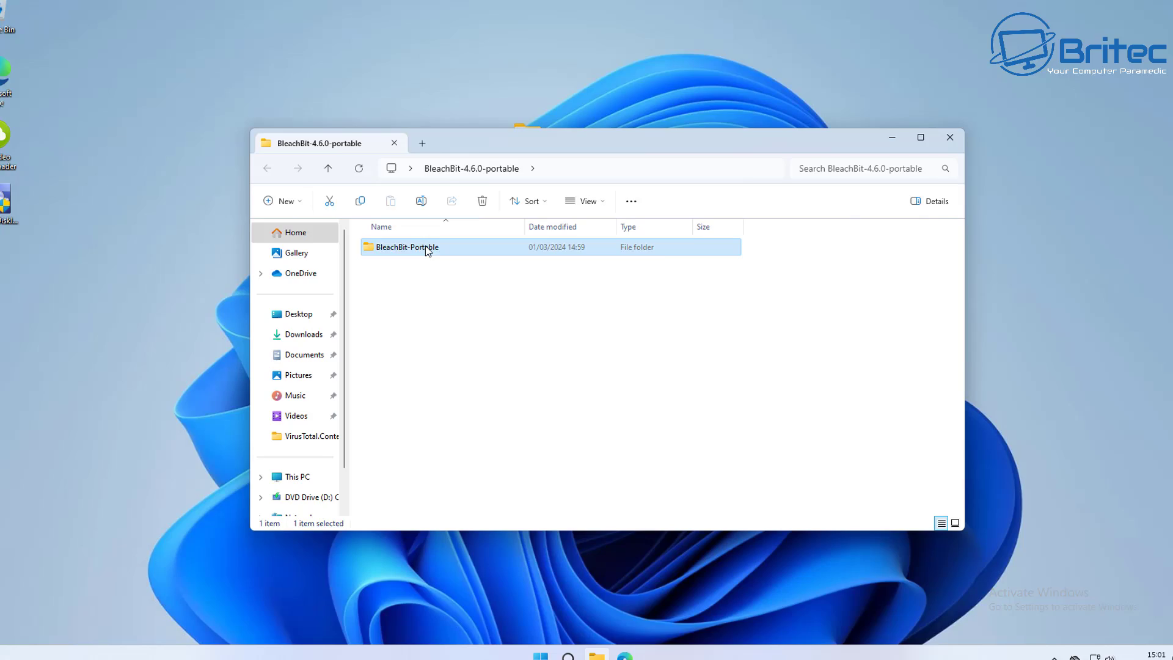
double_click(428, 249)
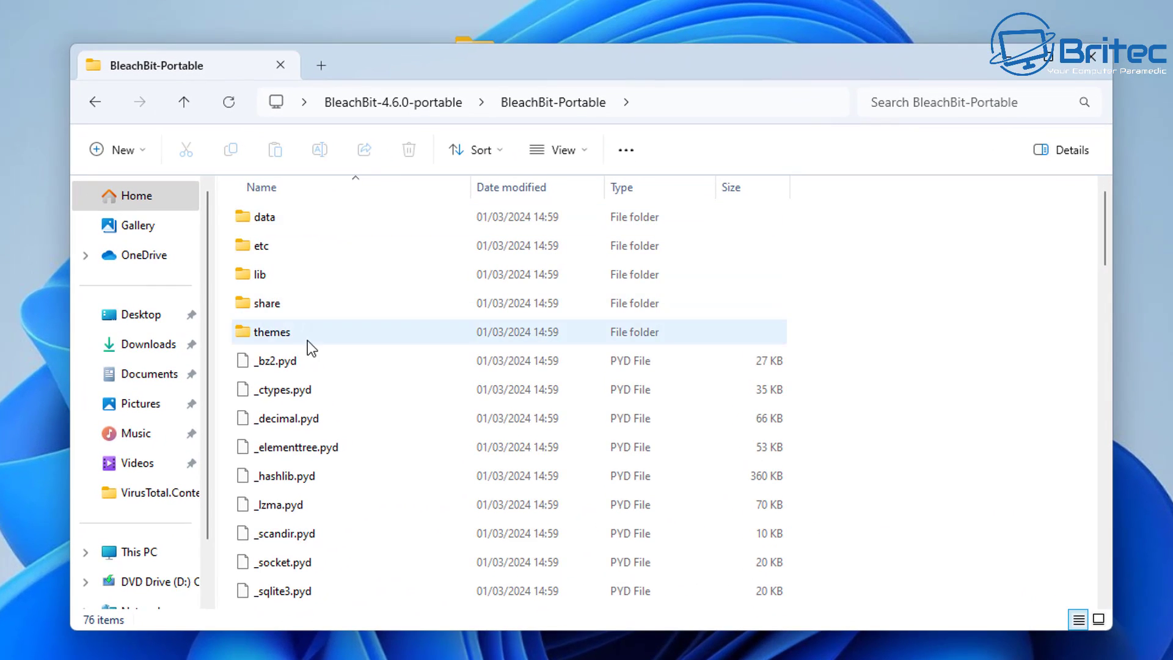
scroll(316, 354, "down", 5)
scroll(356, 374, "down", 4)
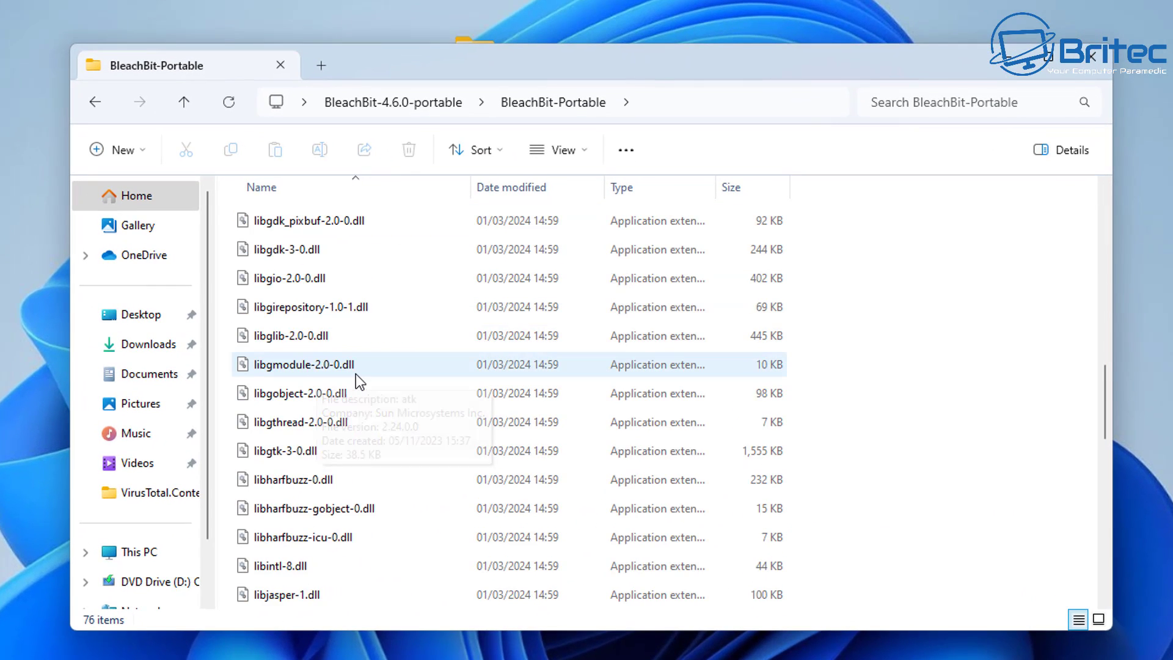
scroll(356, 375, "up", 6)
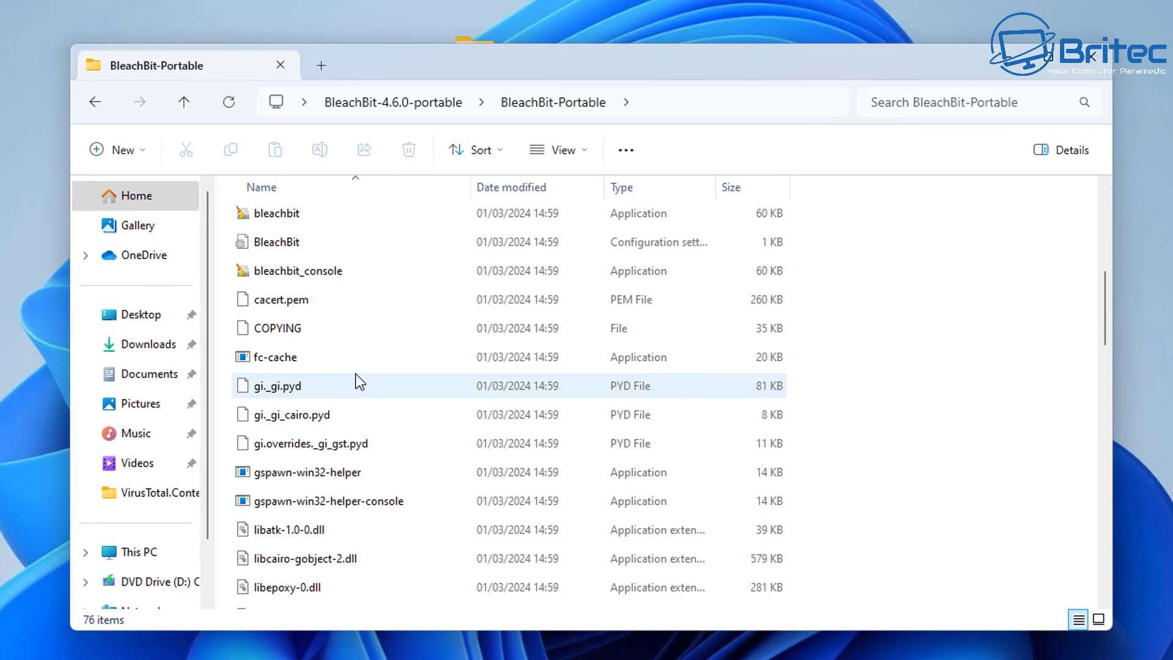
Step: Run bleachbit.exe past the security warning and dismiss the MSVCR100.dll not found error
double_click(306, 214)
left_click(685, 271)
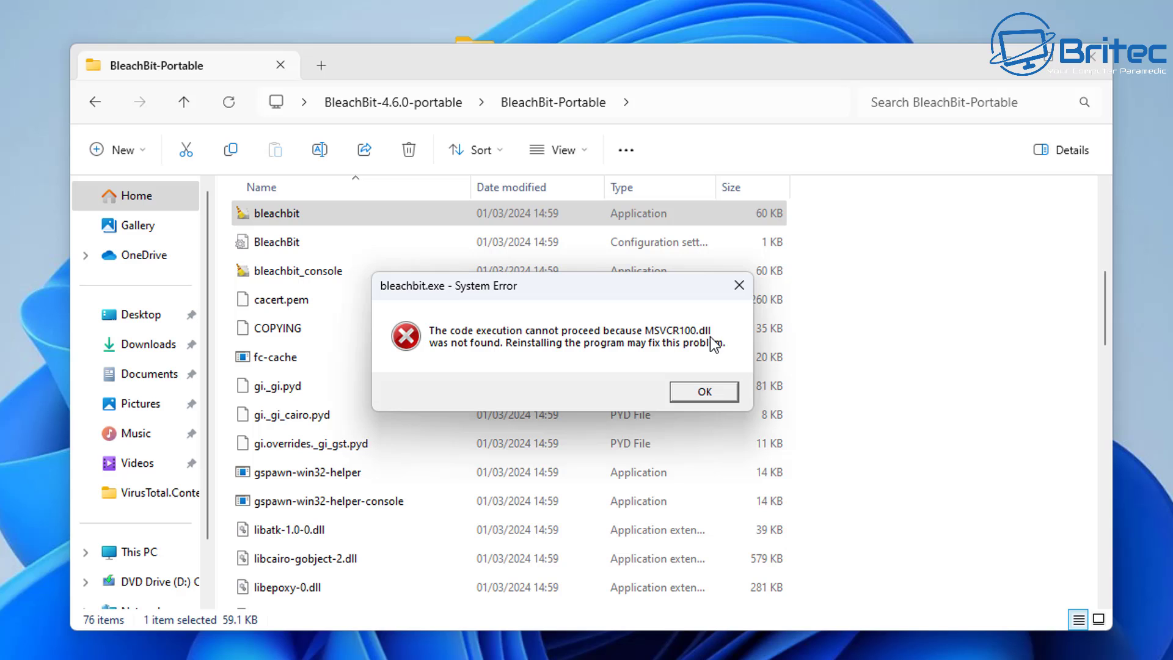
left_click(709, 392)
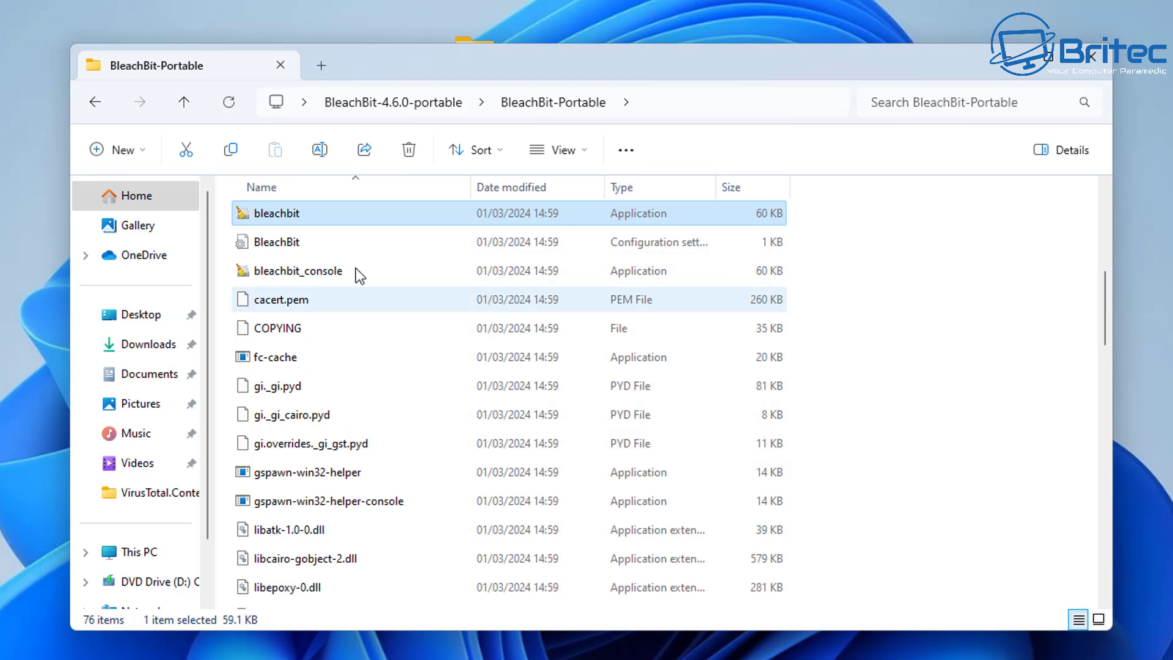
Step: Run bleachbit.exe a second time and dismiss the same MSVCR100.dll error
double_click(312, 217)
left_click(620, 341)
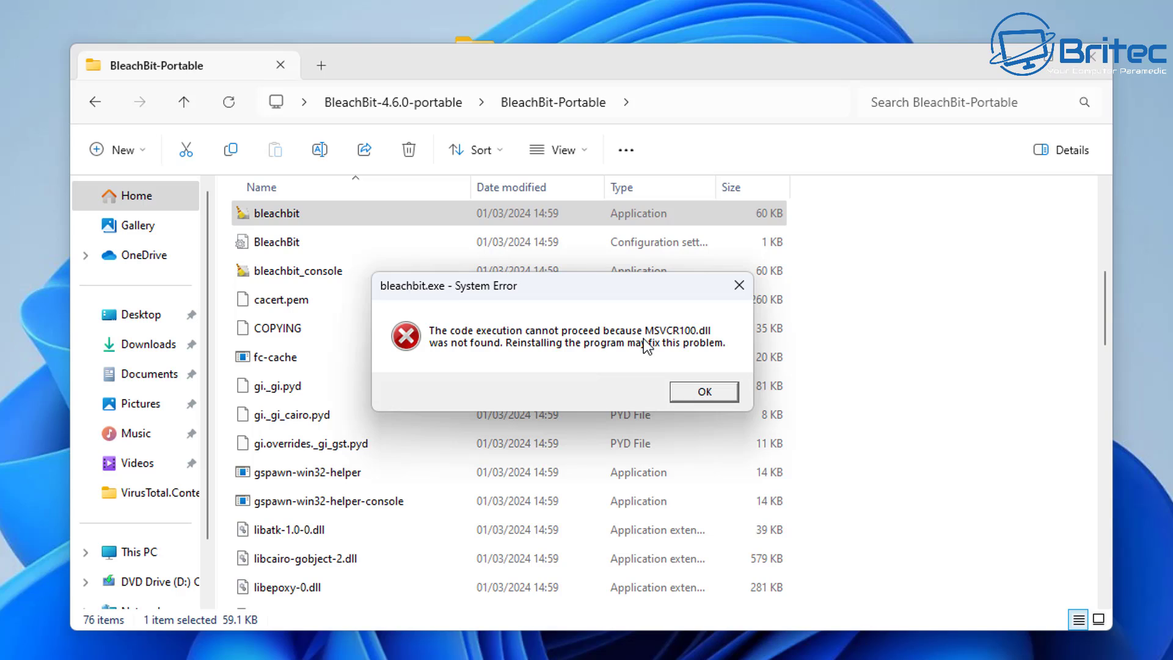
left_click(711, 391)
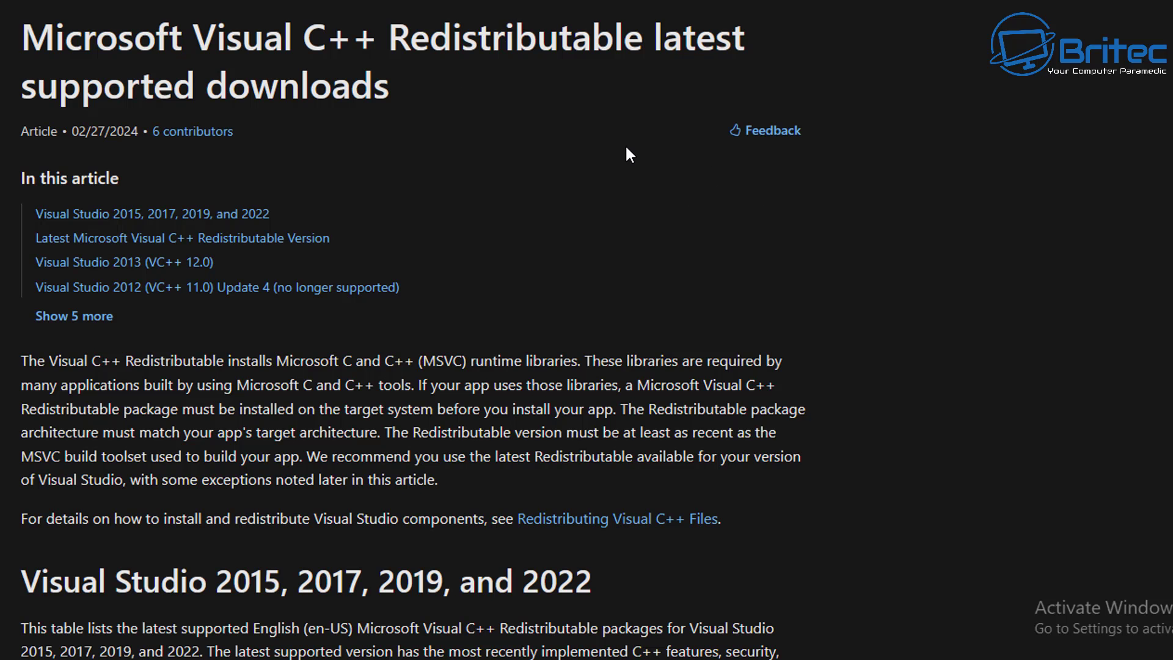
Step: Scroll to the latest Visual C++ 2015-2022 table and run the downloaded X64 vc_redist installer
middle_click(845, 192)
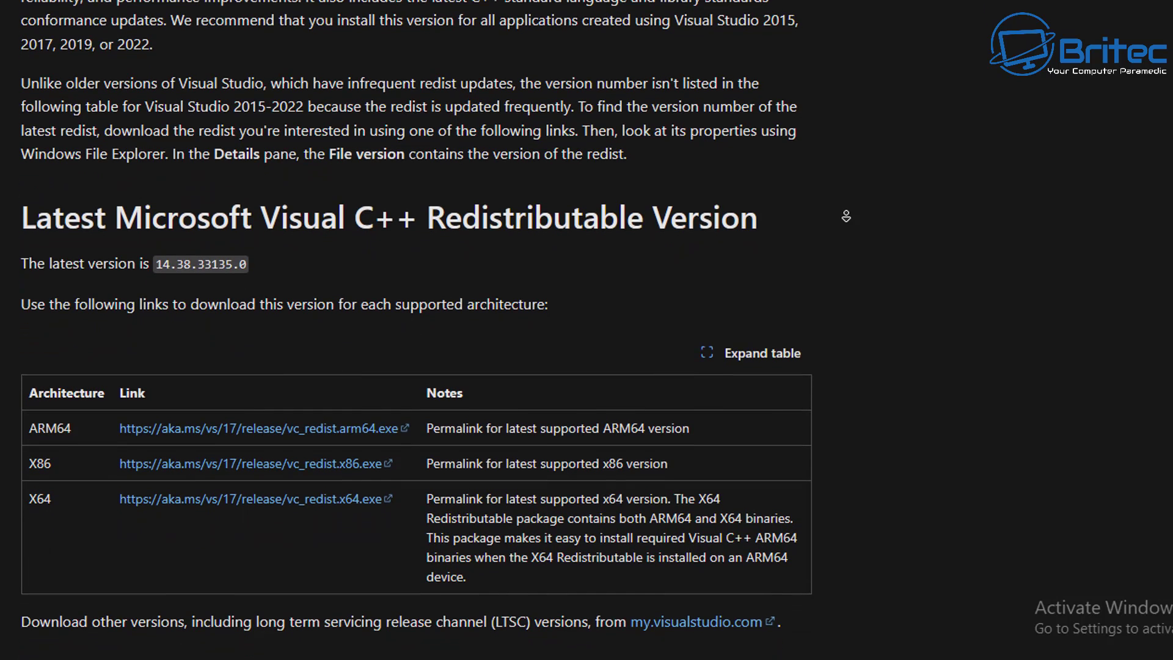
middle_click(847, 214)
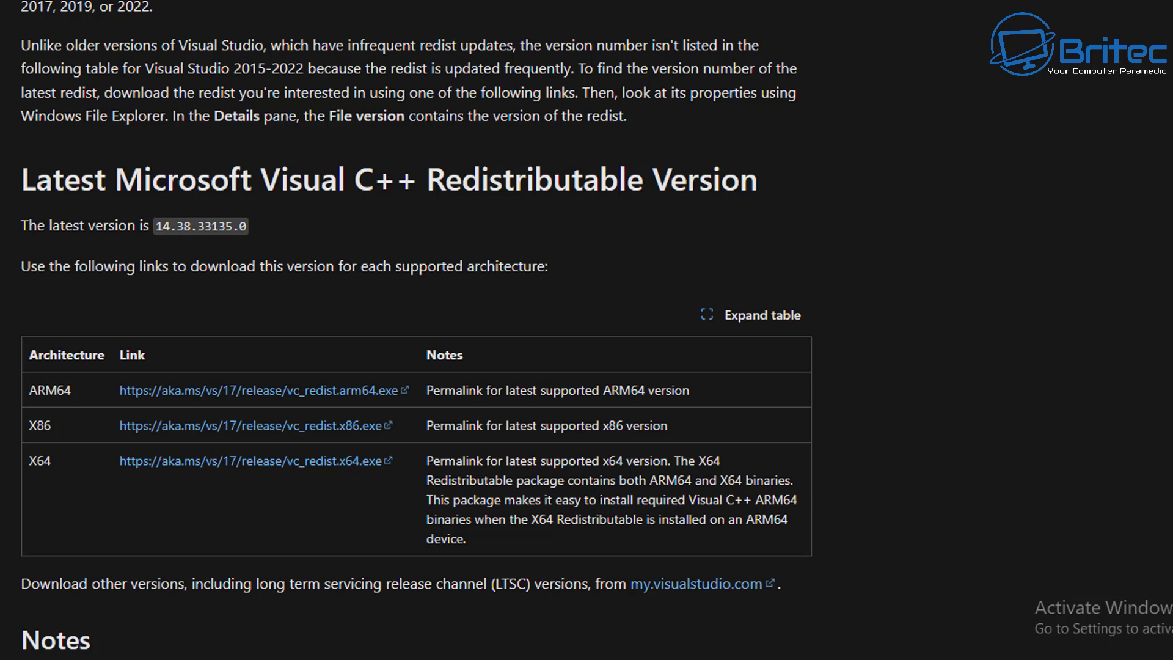
left_click(502, 235)
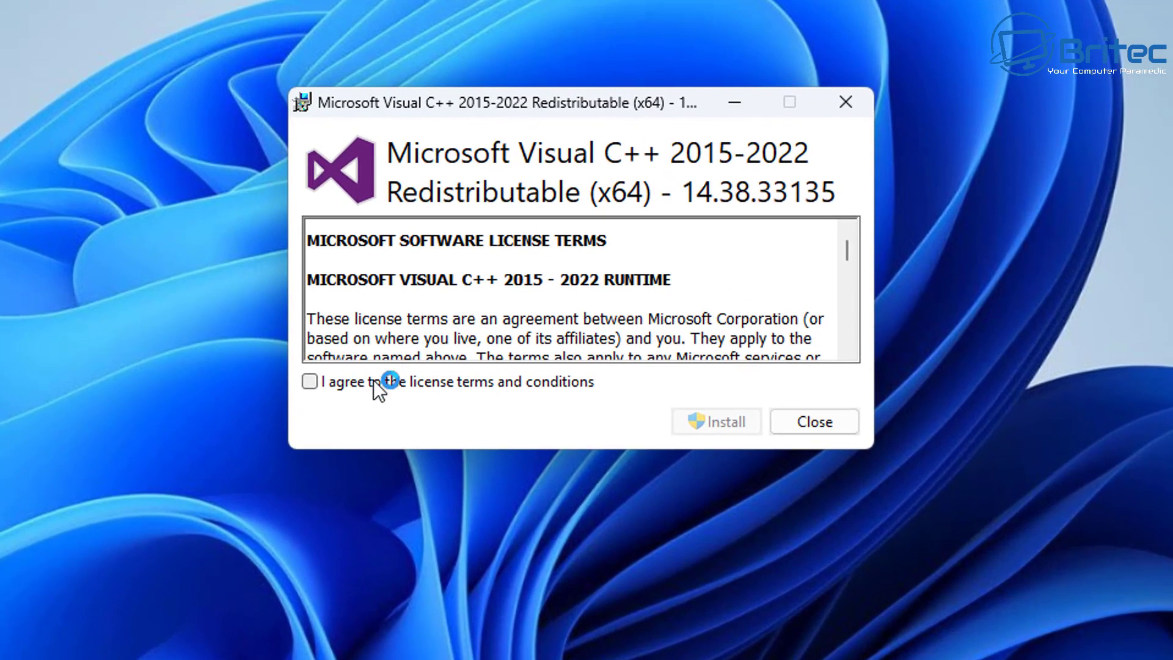
Step: Accept the licence and install the x64 Visual C++ 2015-2022 Redistributable 14.38.33135, then close setup
left_click(373, 380)
left_click(713, 427)
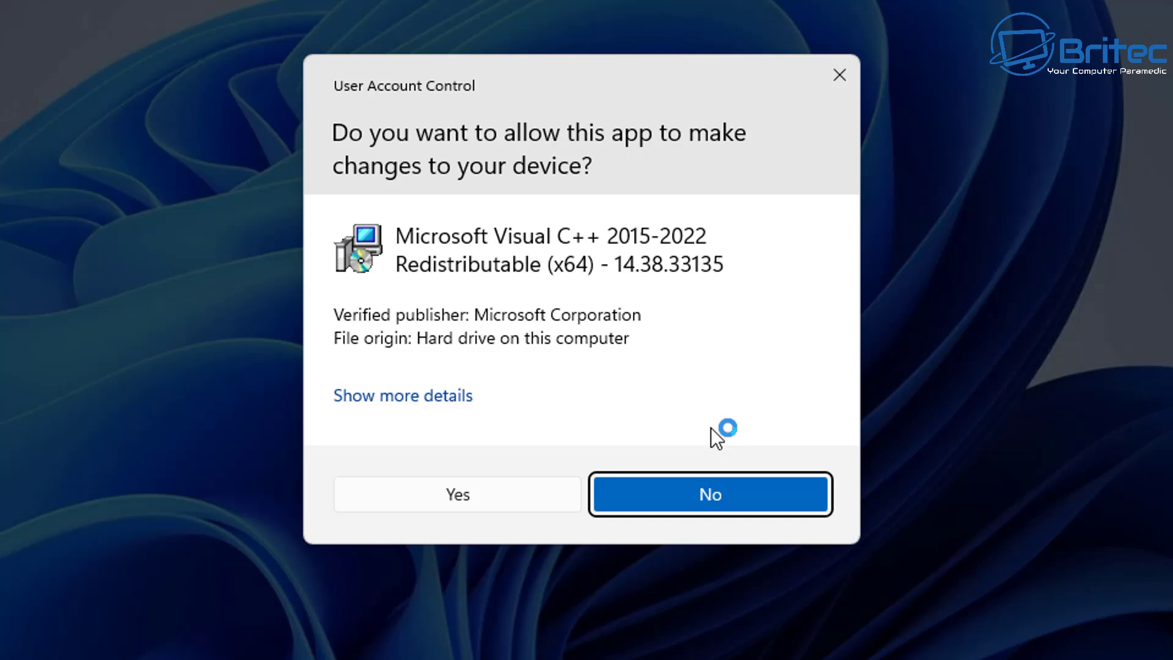
left_click(485, 488)
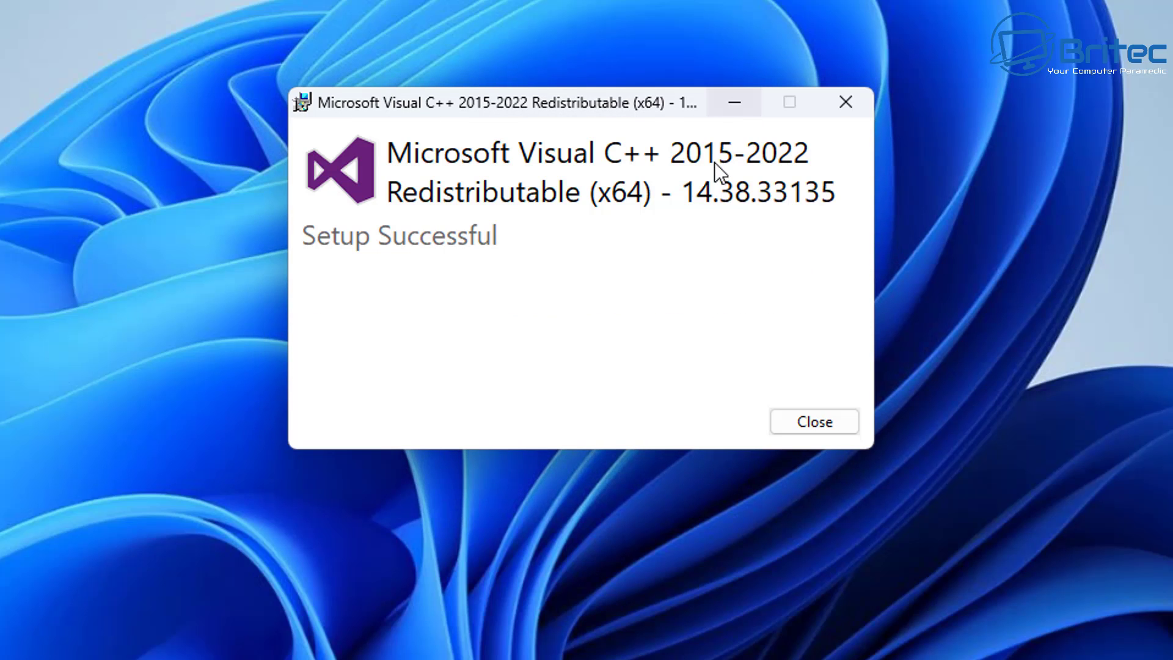
left_click(817, 428)
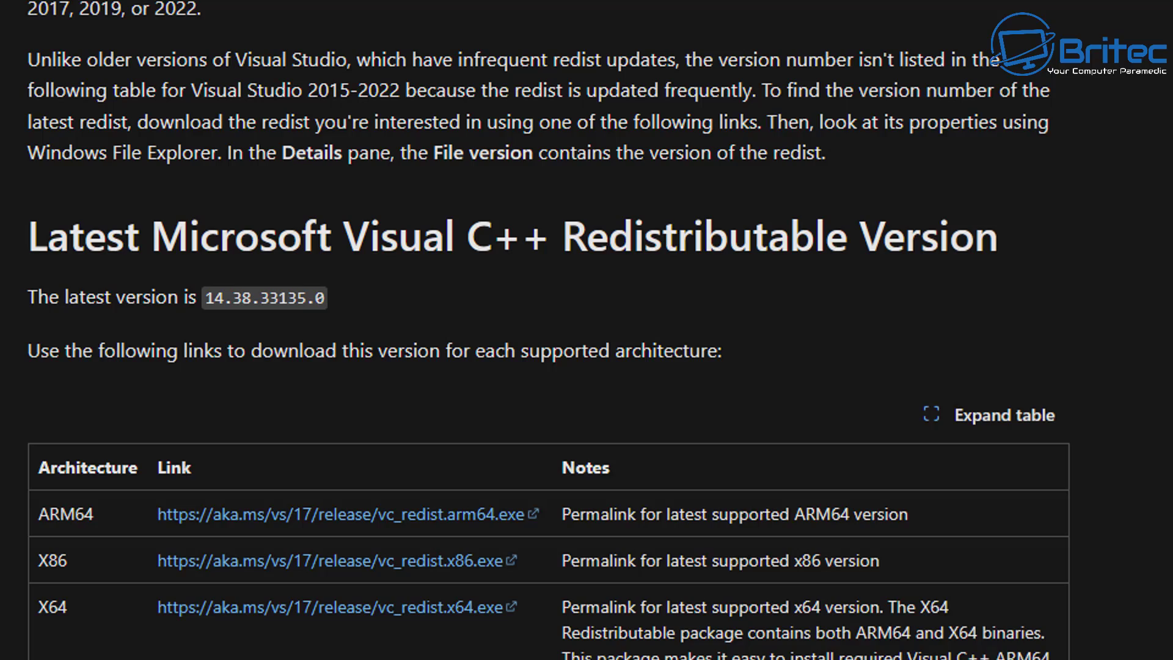
Step: Scroll down to the Visual Studio 2013 (VC++ 12.0) X64 vcredist_x64.exe download
scroll(549, 329, "down", 10)
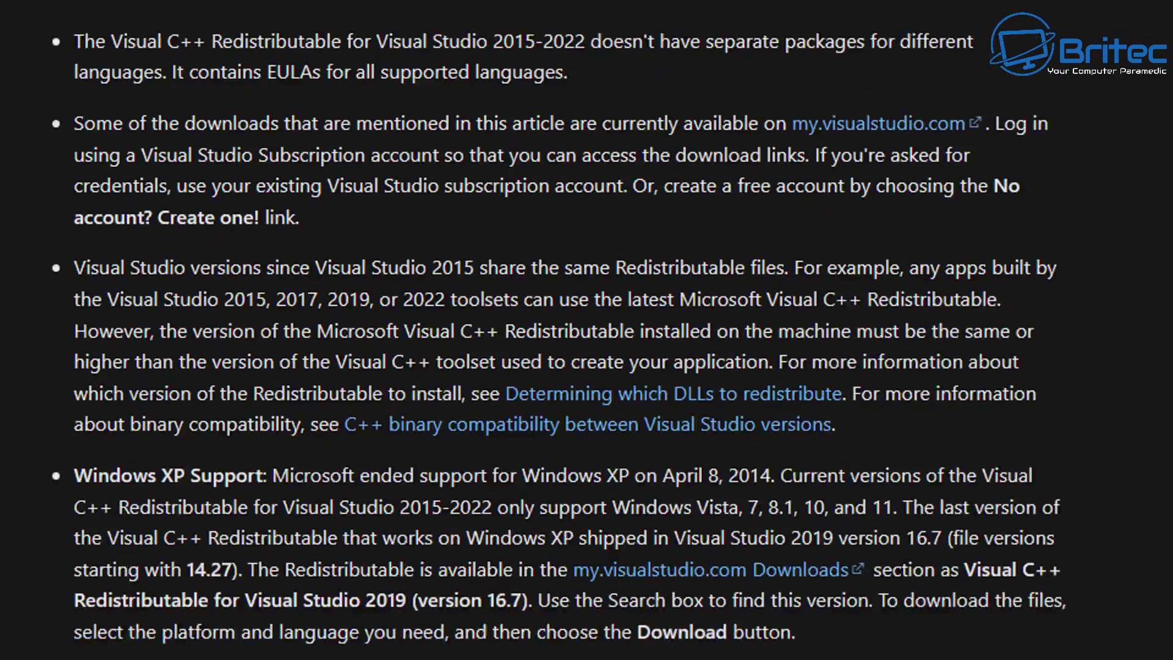
scroll(110, 459, "down", 10)
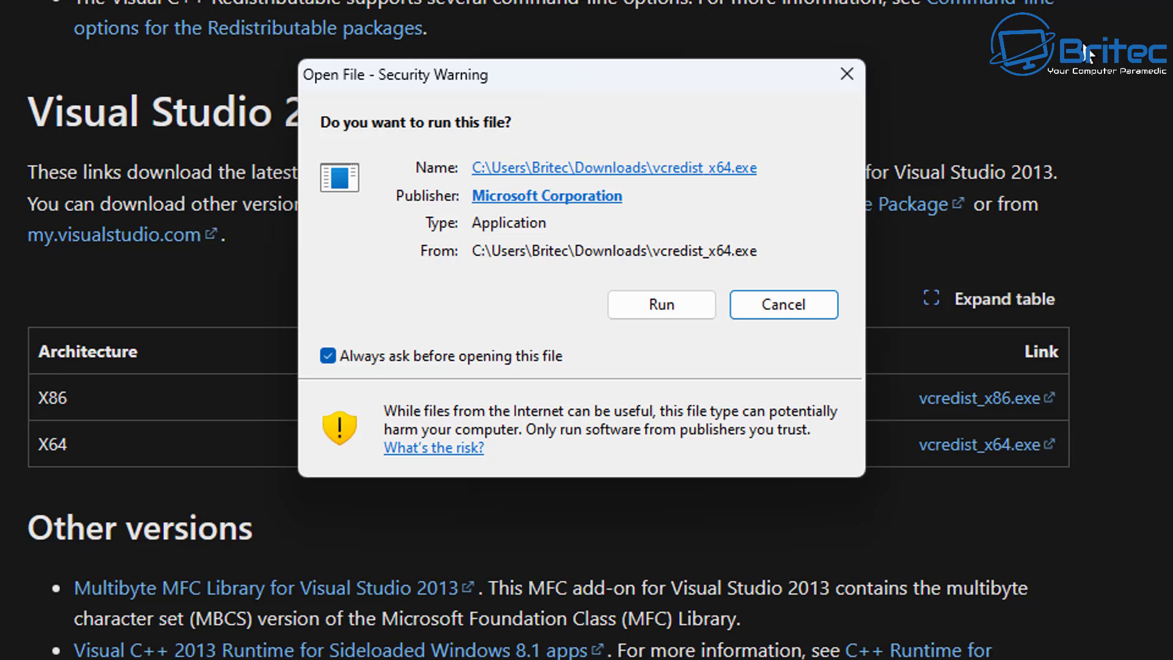
Step: Run vcredist_x64.exe and install the Visual C++ 2013 x64 12.0.40664 redistributable, accepting the licence
left_click(658, 311)
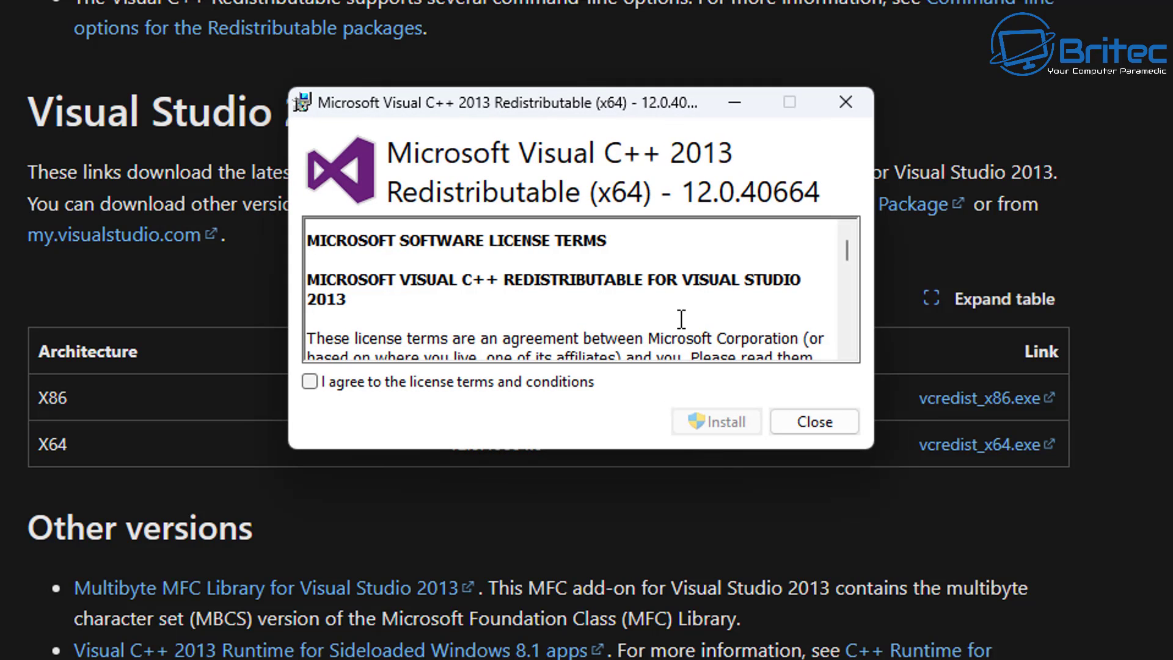
left_click(310, 381)
left_click(716, 422)
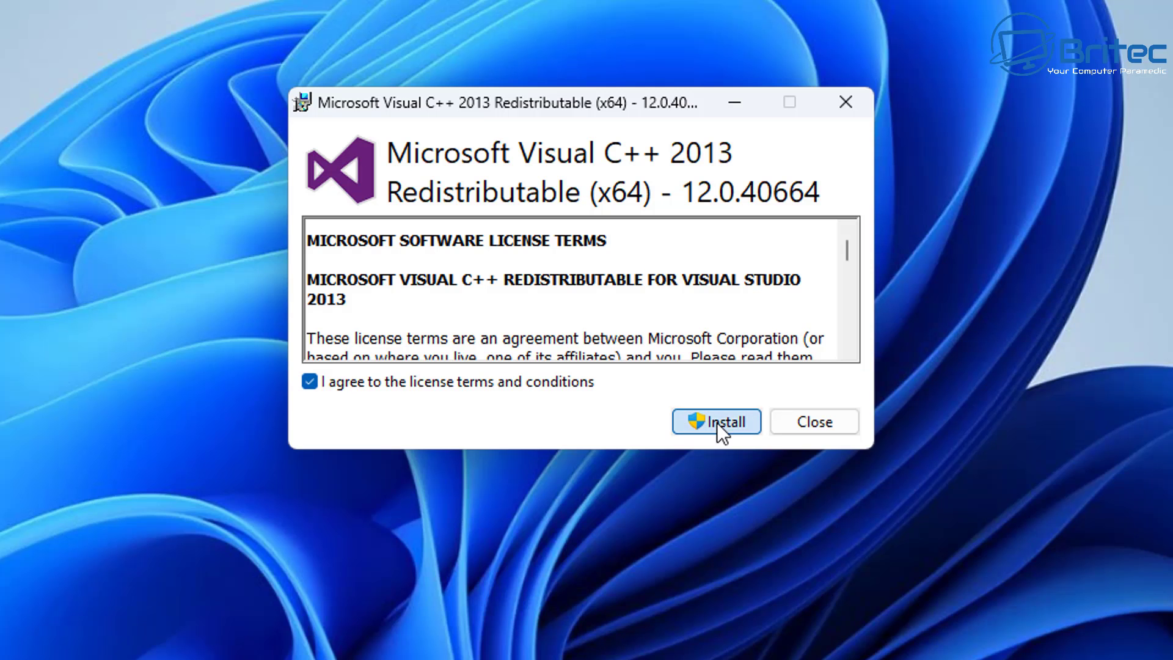
left_click(716, 422)
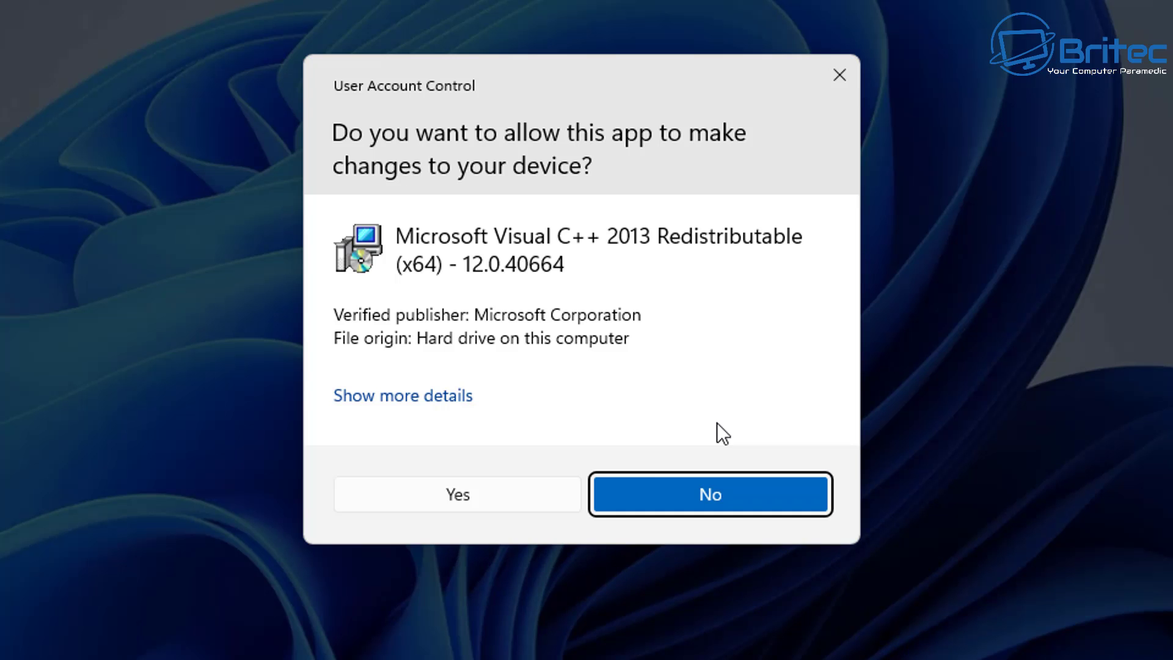
left_click(529, 505)
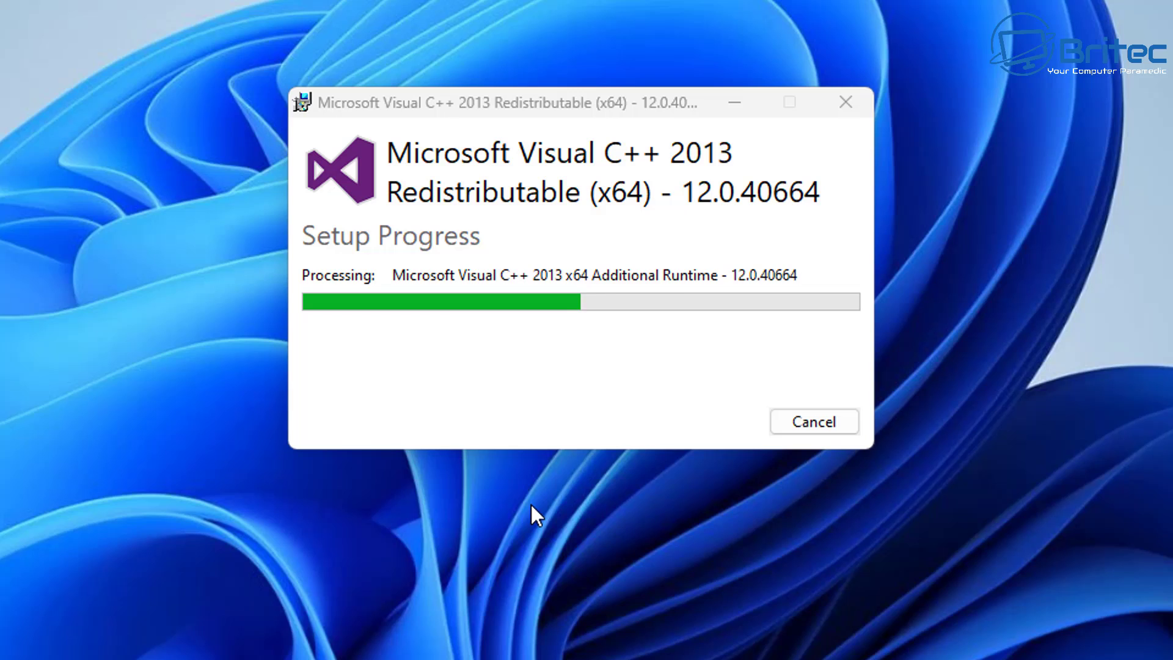
left_click(817, 421)
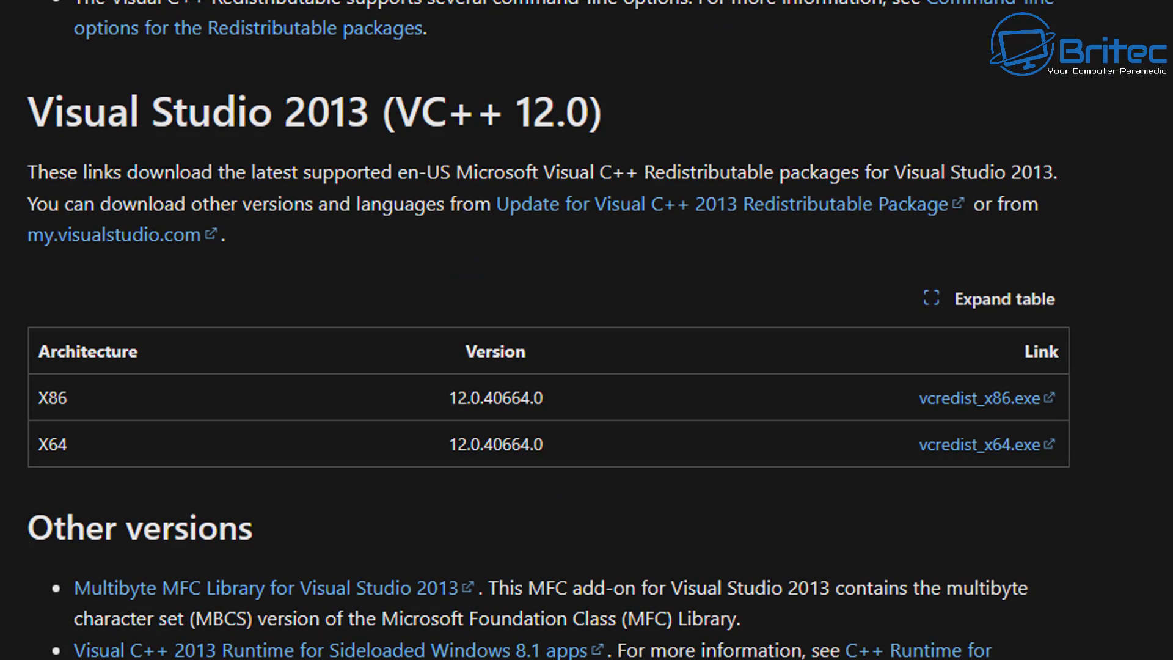
Step: Scroll to the Visual Studio 2012 Update 4 table and run the downloaded x64 redistributable
scroll(546, 330, "down", 5)
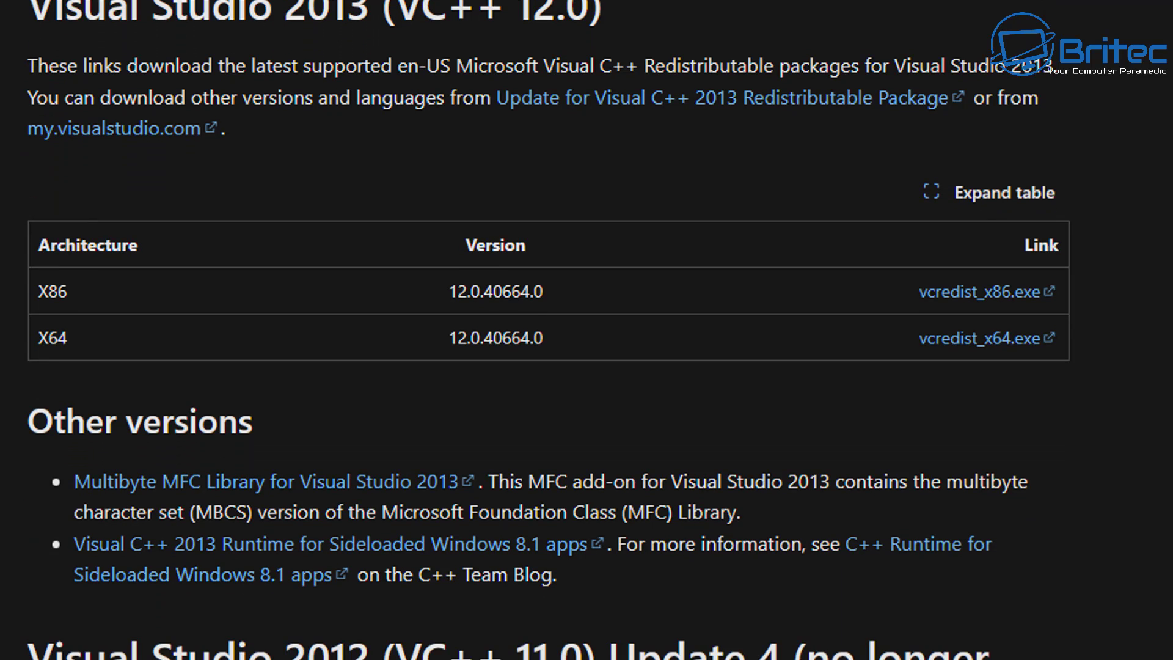
scroll(548, 330, "down", 5)
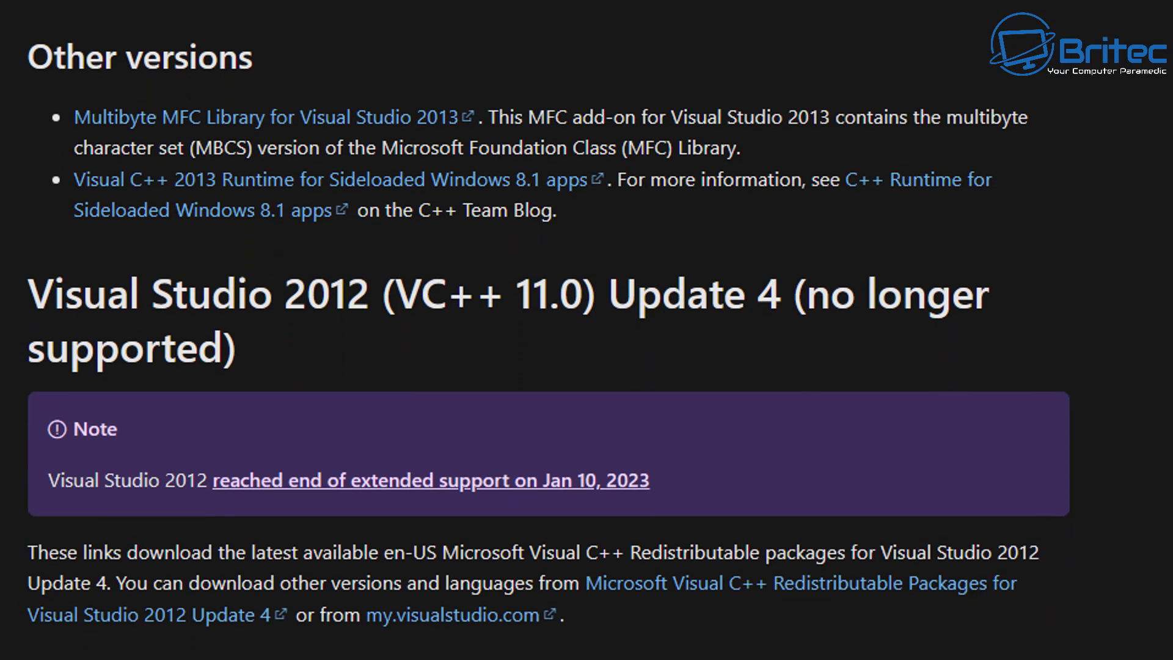
scroll(1161, 371, "down", 2)
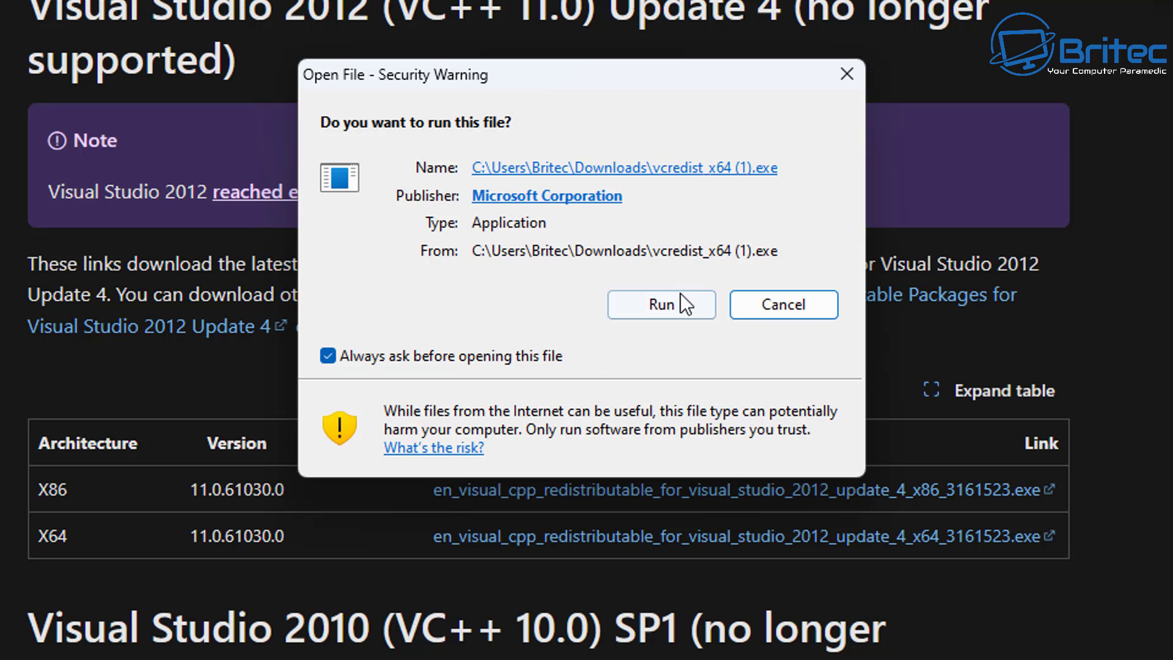
left_click(680, 300)
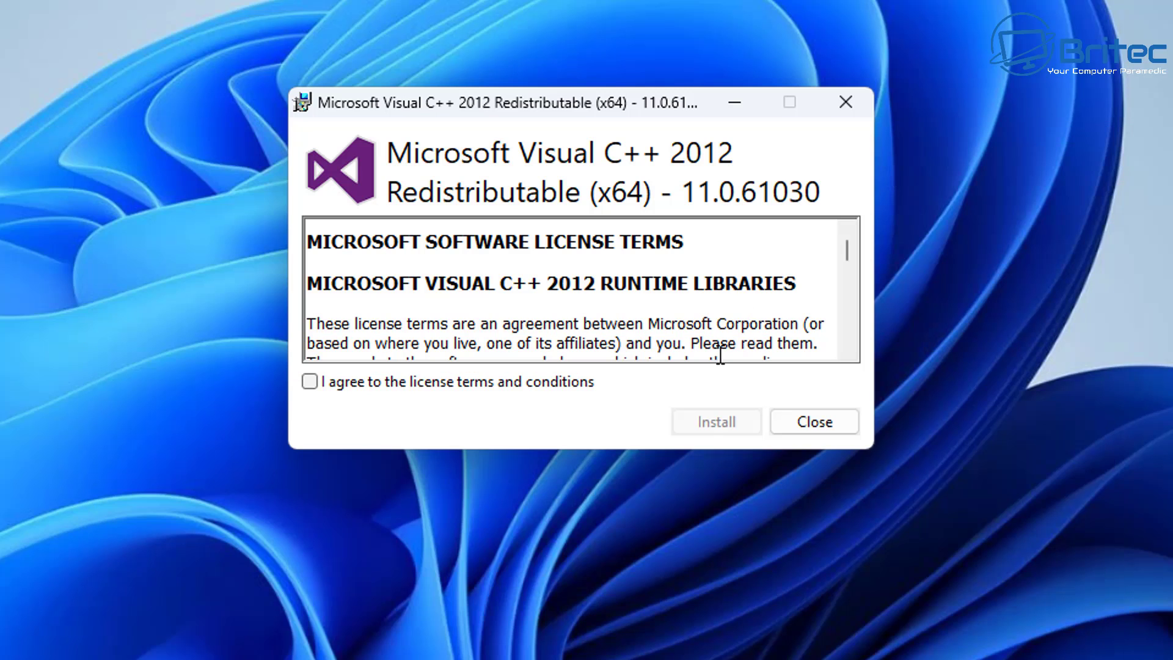
Step: Accept the licence and install the Visual C++ 2012 x64 11.0.61030 redistributable, then close setup
left_click(318, 393)
left_click(688, 421)
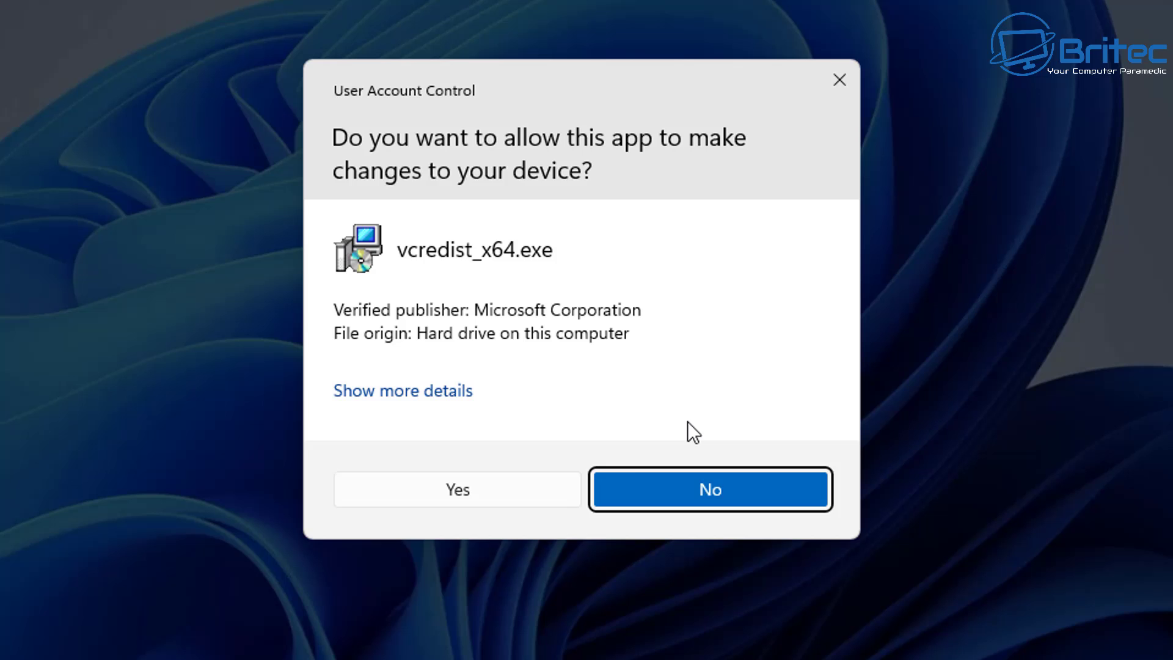
left_click(522, 483)
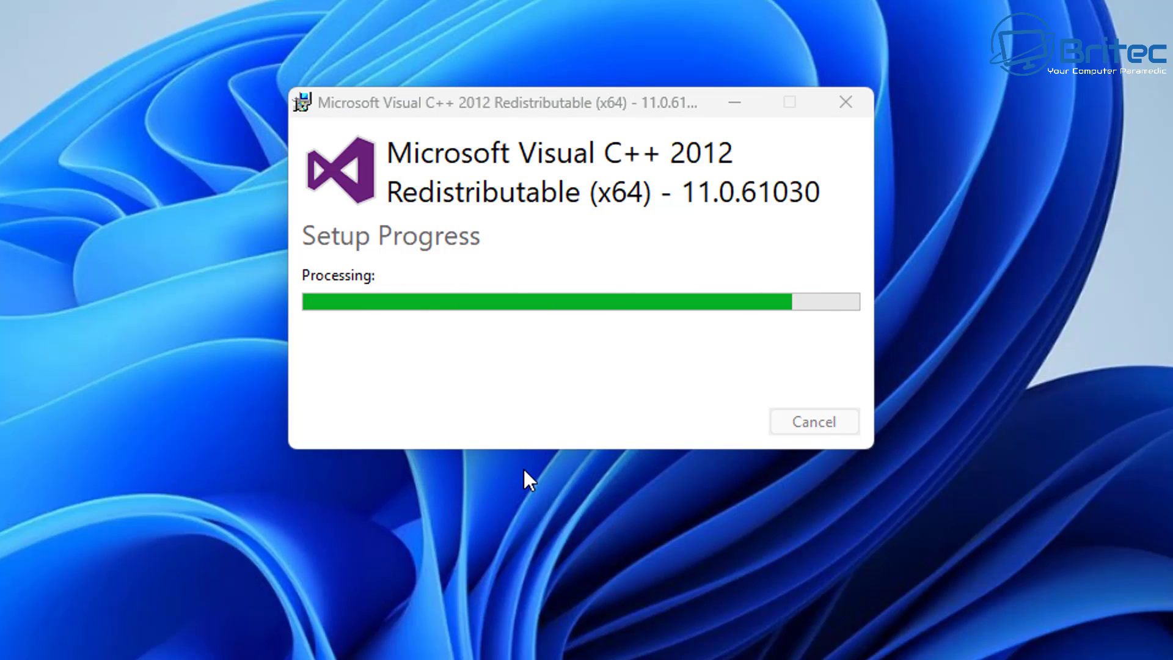
left_click(813, 420)
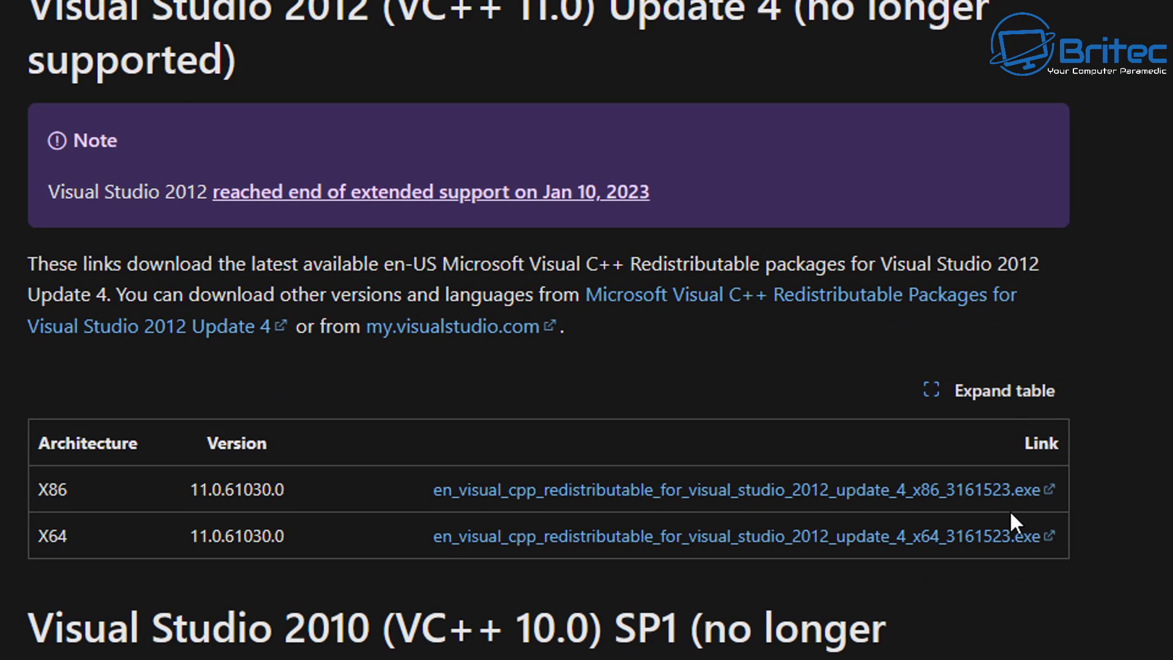
Step: Scroll to the Visual Studio 2010 SP1 table and download the X64 vcredist_x64.exe
scroll(1011, 513, "down", 6)
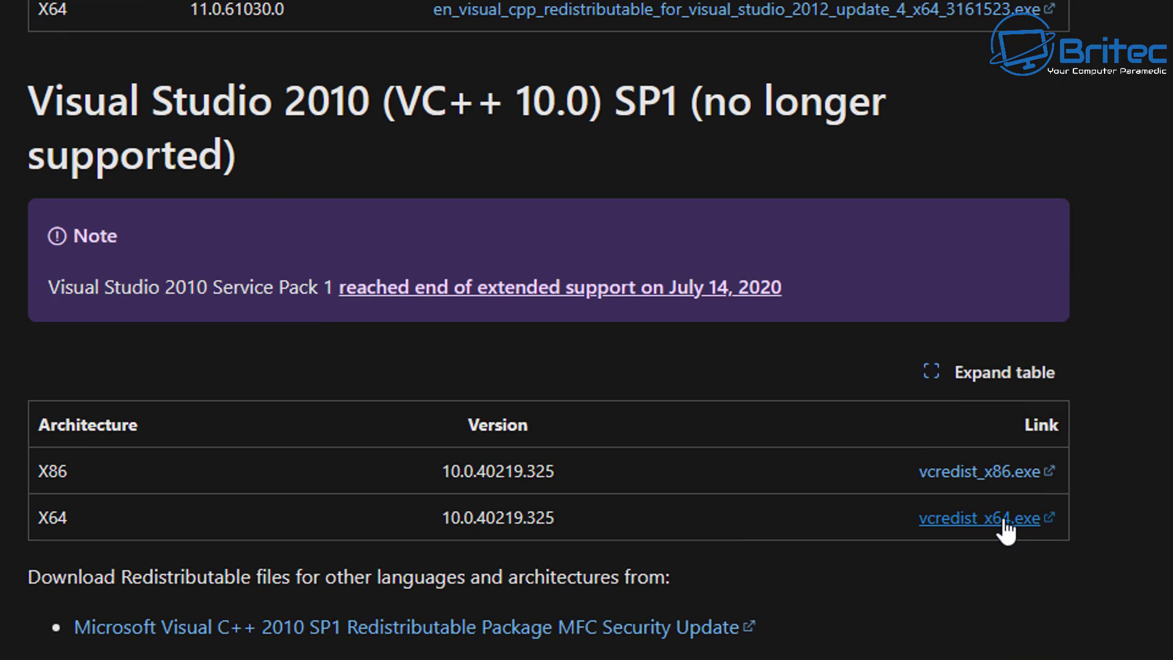
left_click(1008, 524)
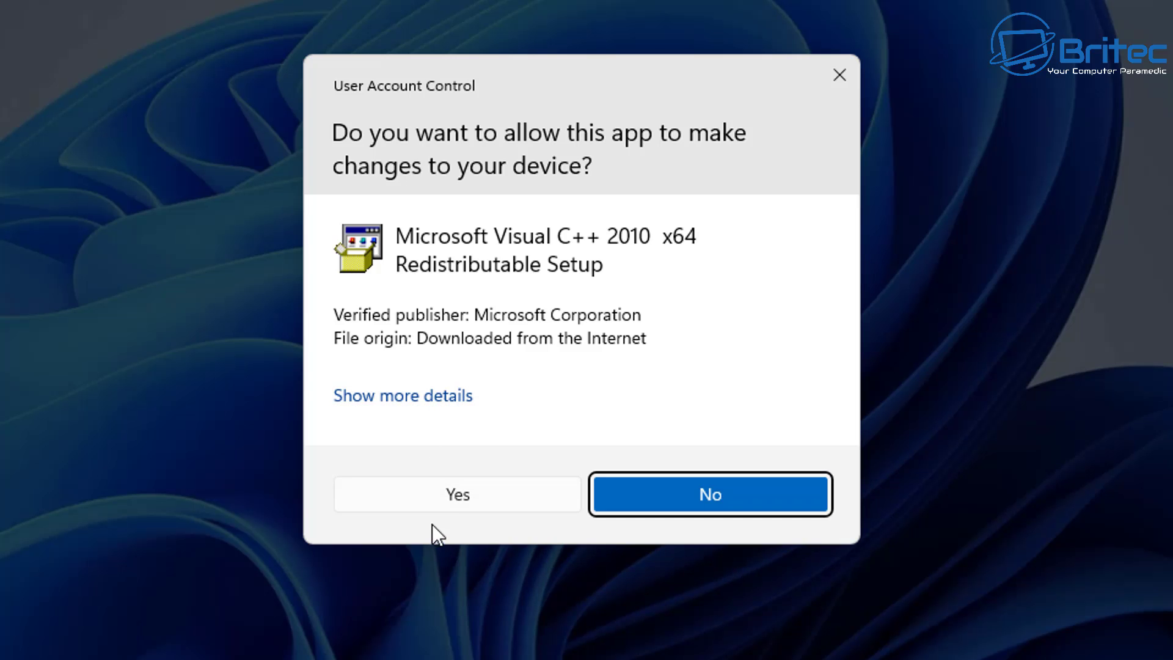
Step: Allow changes, accept the licence and install the Visual C++ 2010 x64 redistributable, then close it
left_click(435, 499)
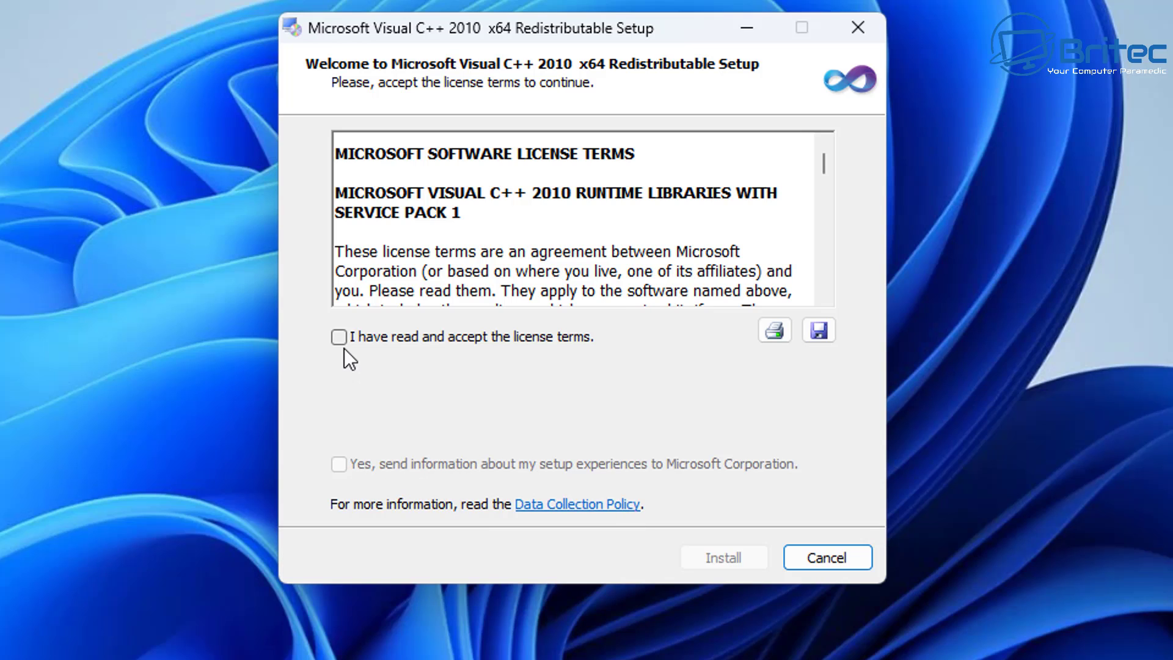
left_click(342, 341)
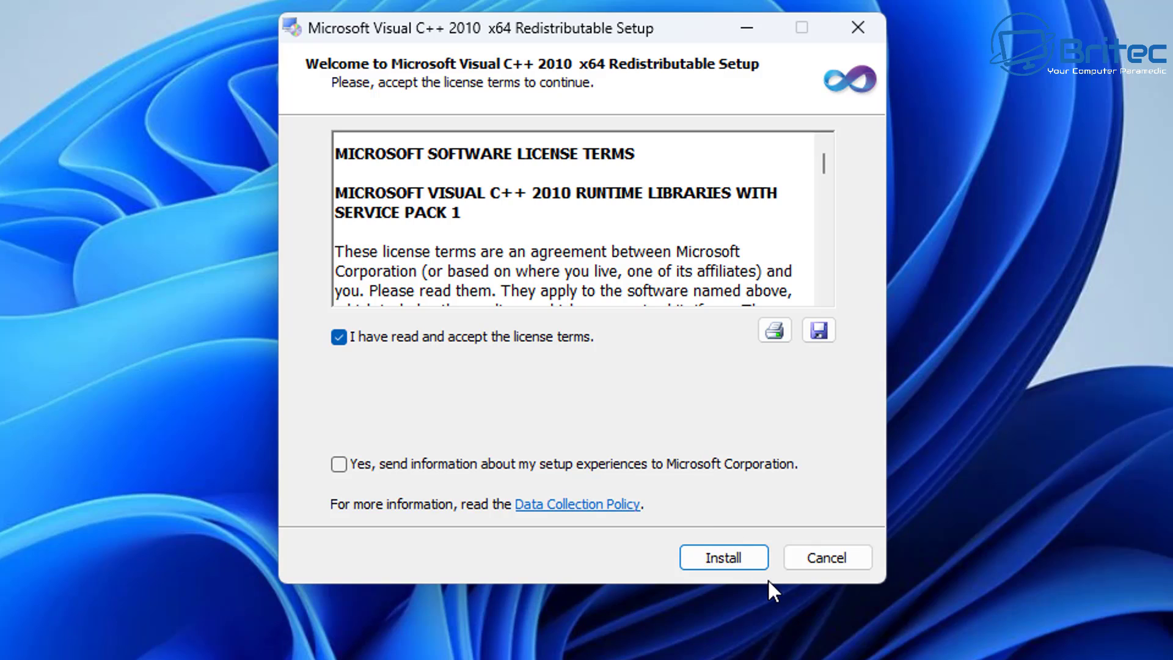
left_click(734, 554)
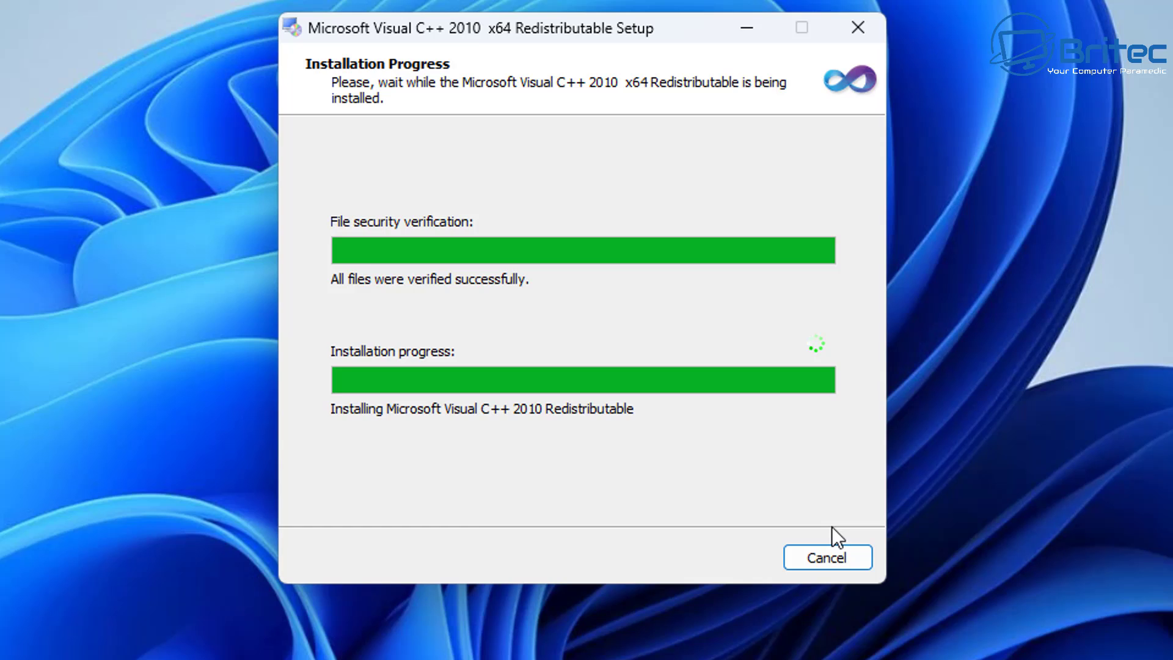
left_click(843, 566)
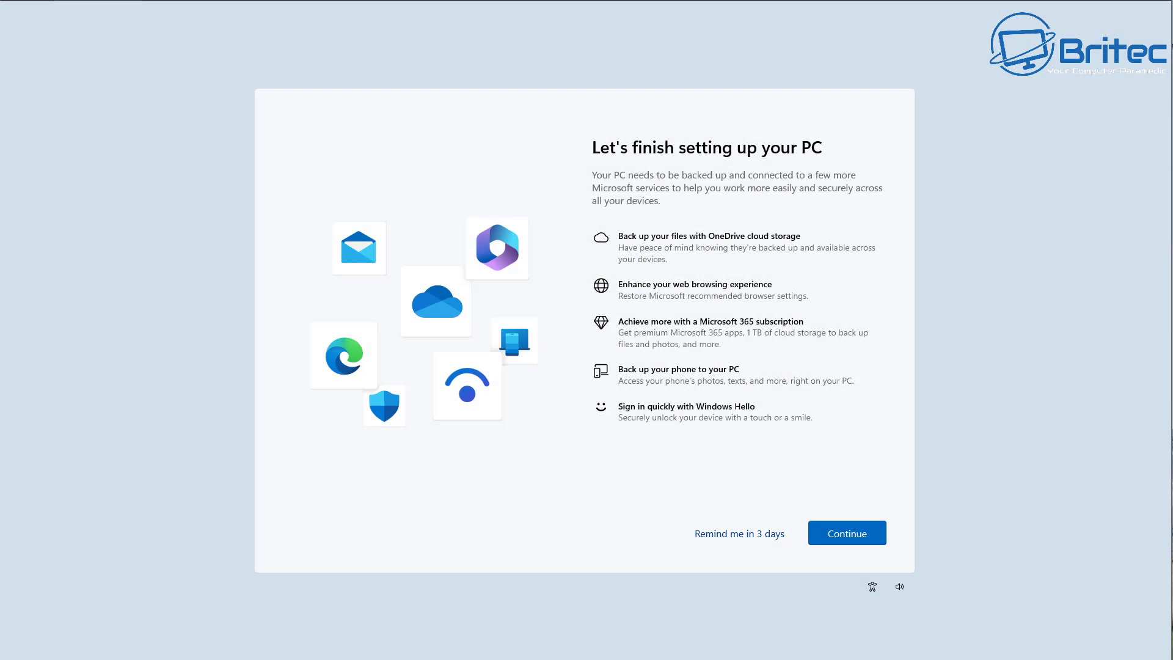
Step: Postpone the setup reminder by 3 days and search Start for 'contr' to find Control Panel
left_click(718, 536)
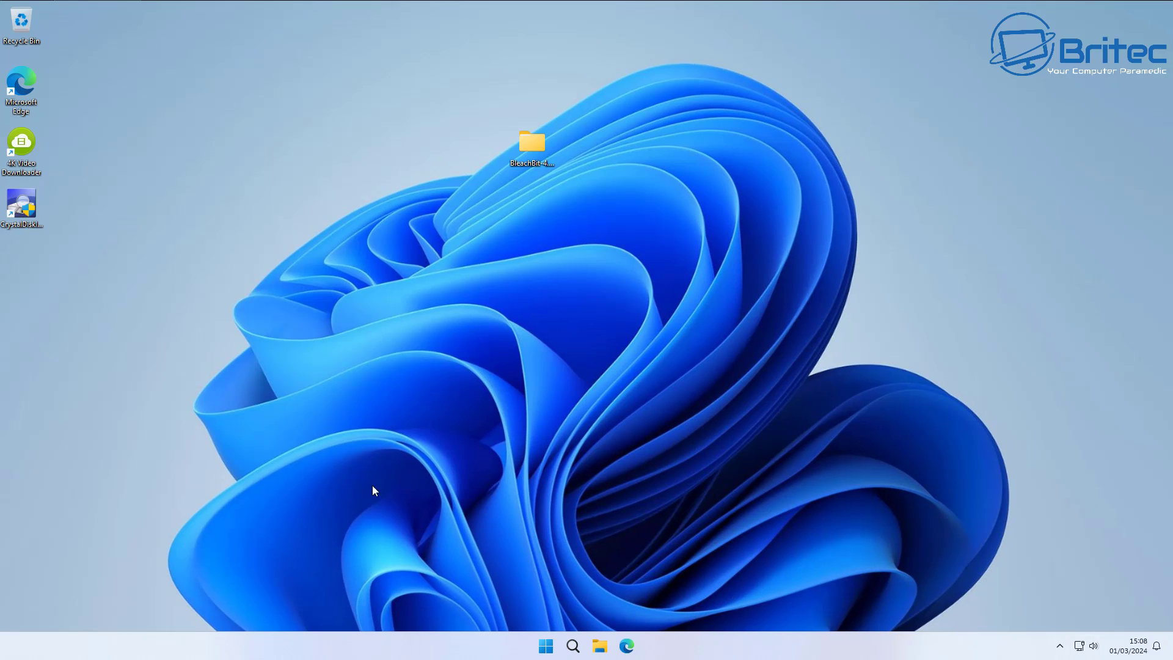
left_click(532, 144)
left_click(543, 644)
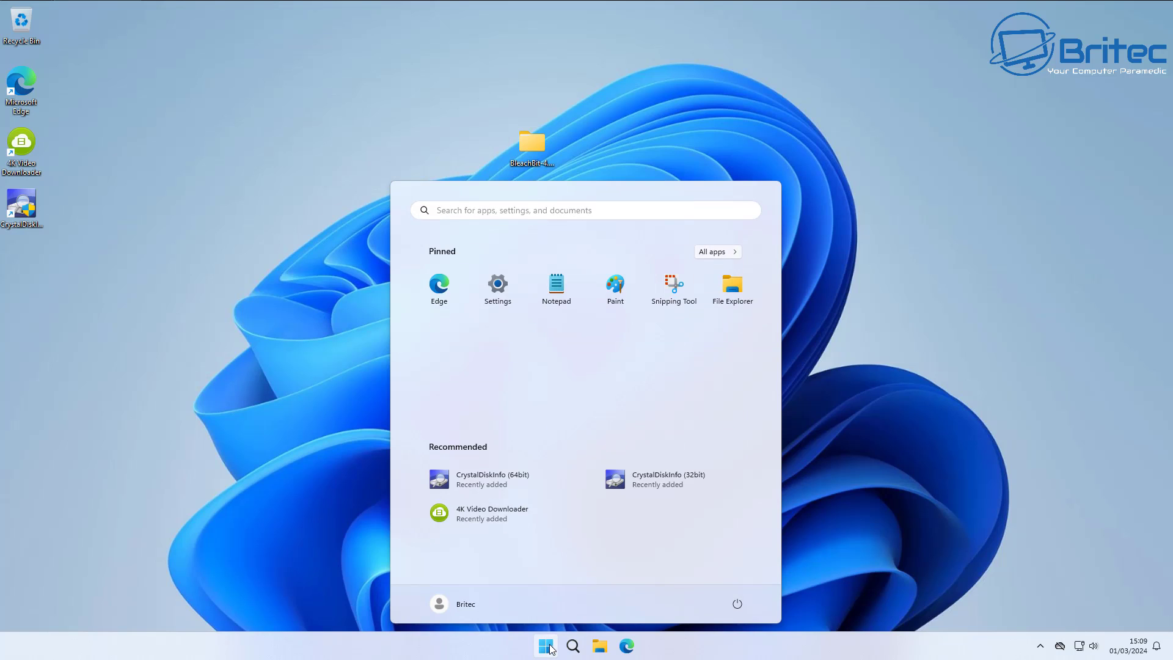
left_click(499, 210)
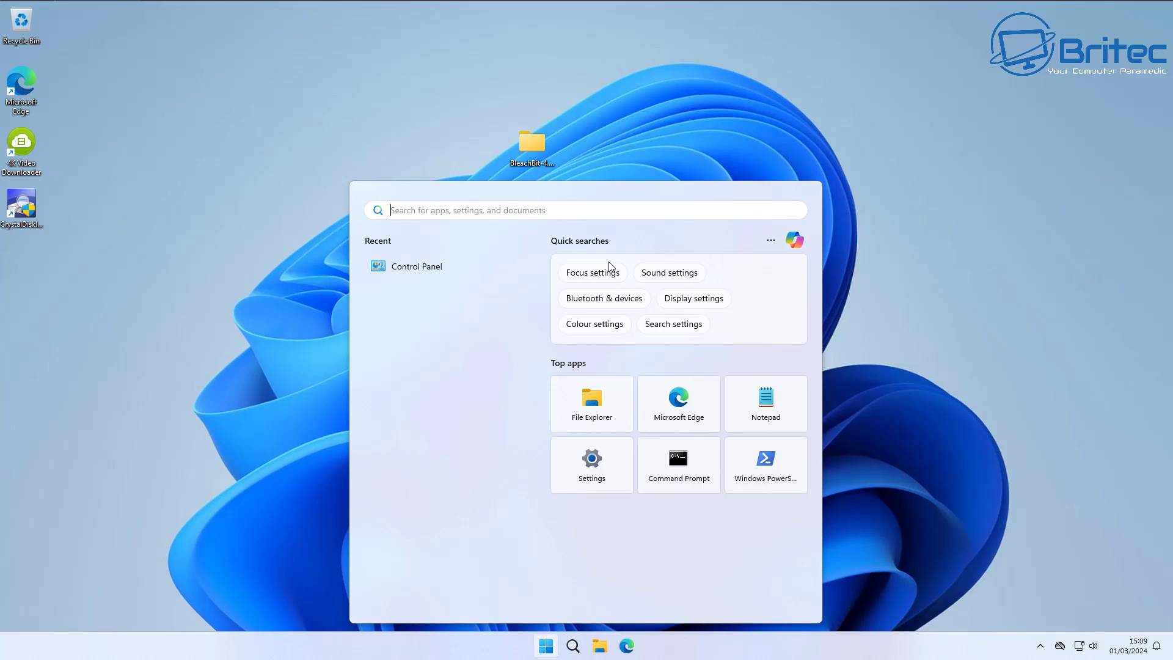
type("control")
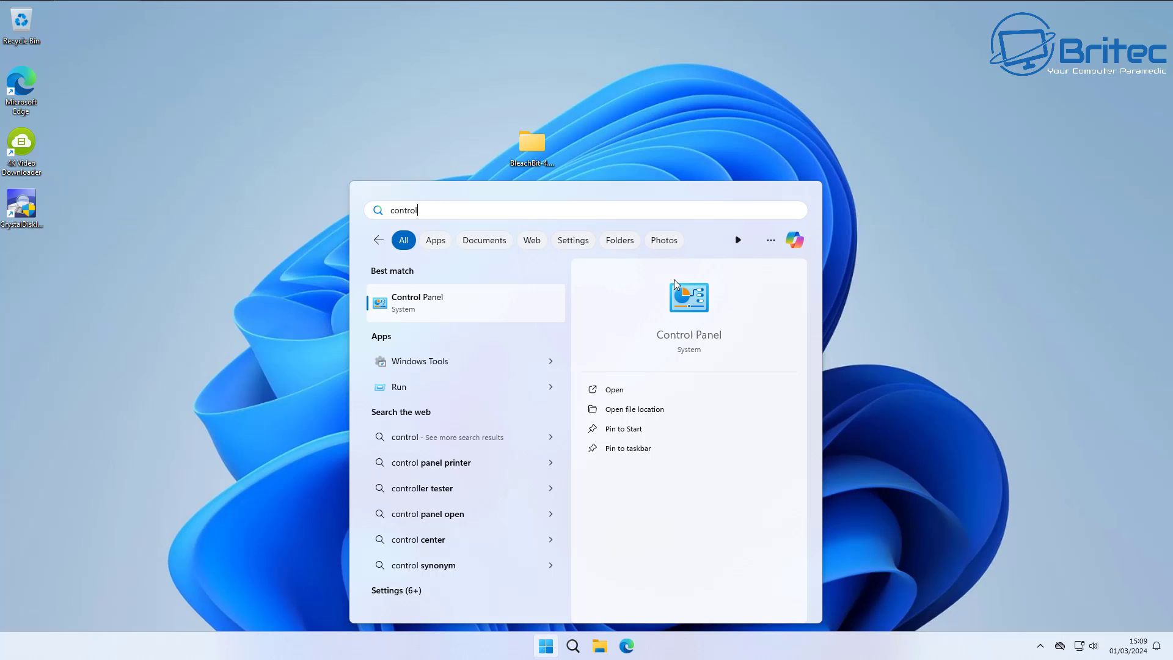
Step: Go from Control Panel's installed programs list to the Windows Features dialog
left_click(445, 302)
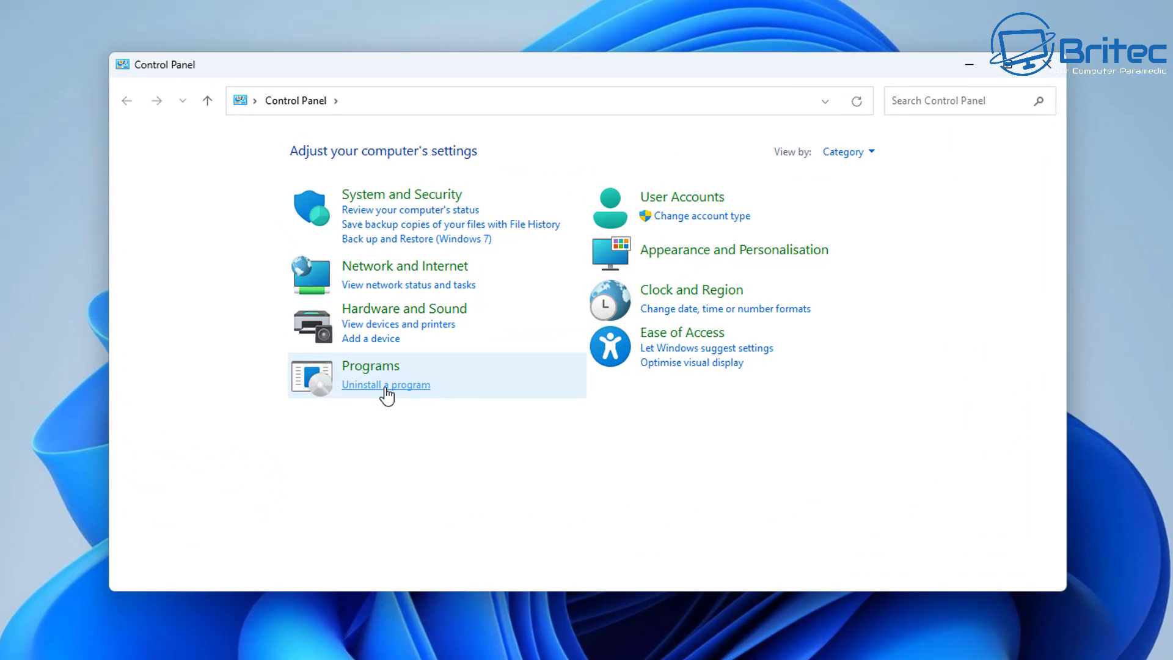
left_click(446, 366)
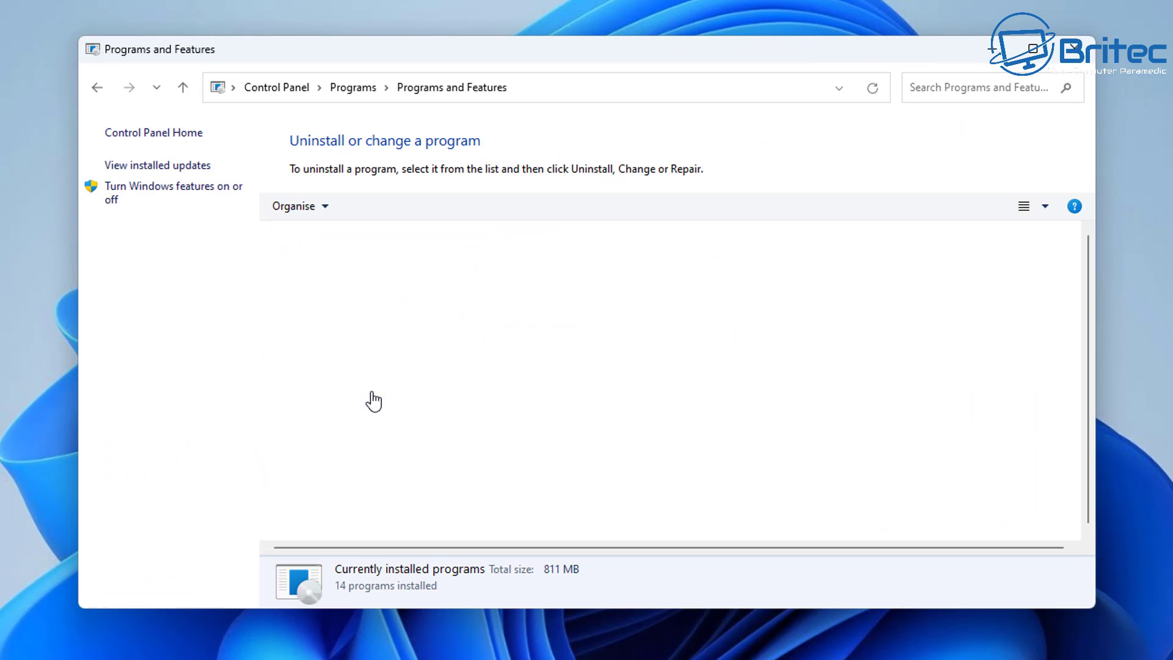
left_click(149, 199)
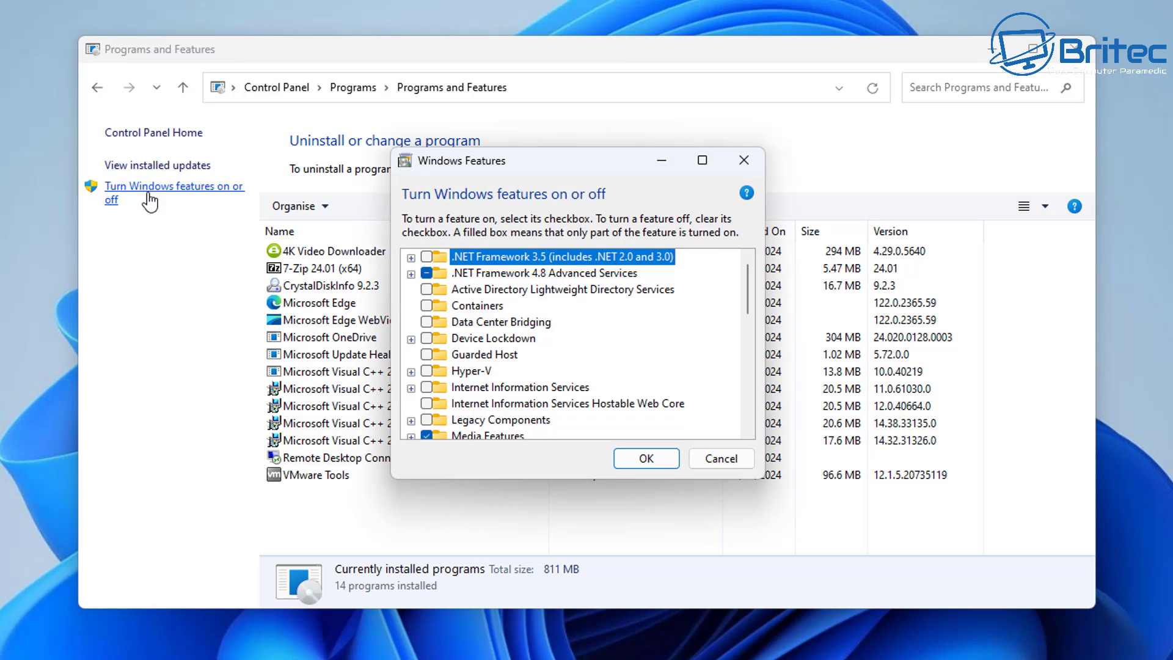
Step: Tick .NET Framework 3.5 in Windows Features and apply the change
left_click(425, 257)
left_click(412, 257)
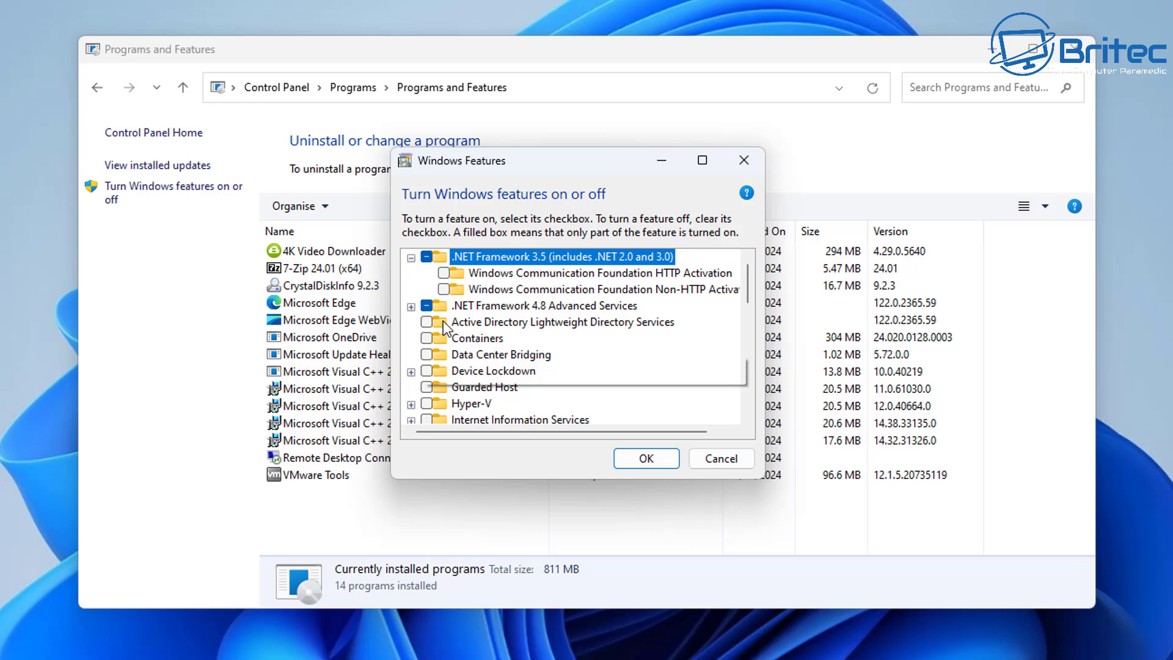
left_click(411, 307)
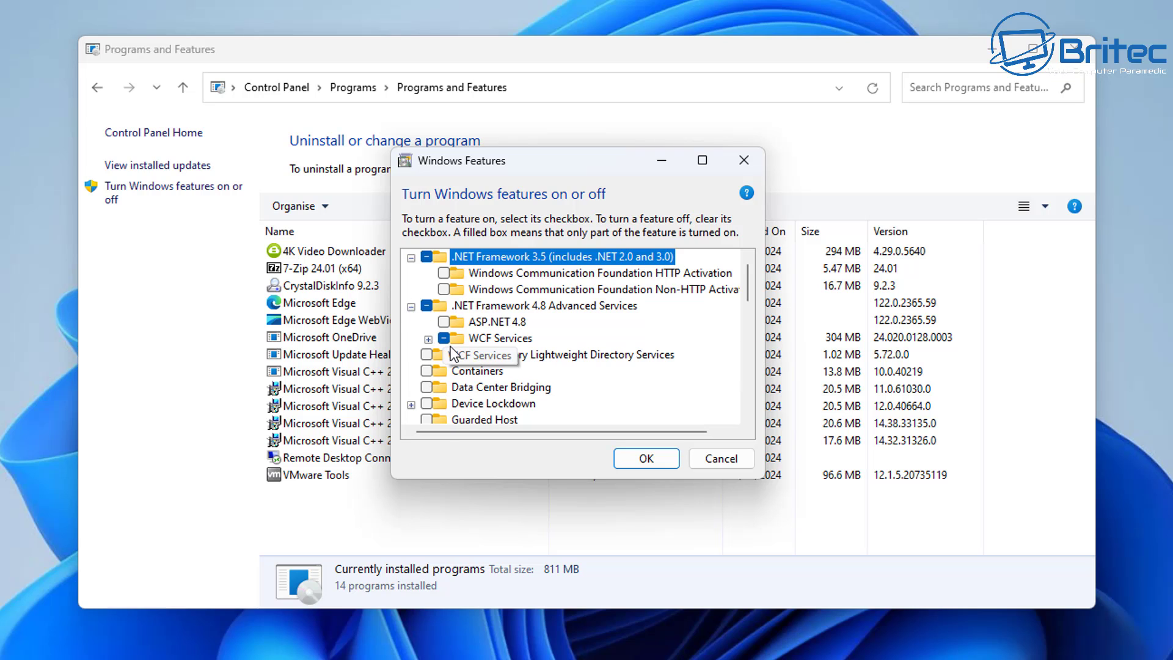
left_click(651, 464)
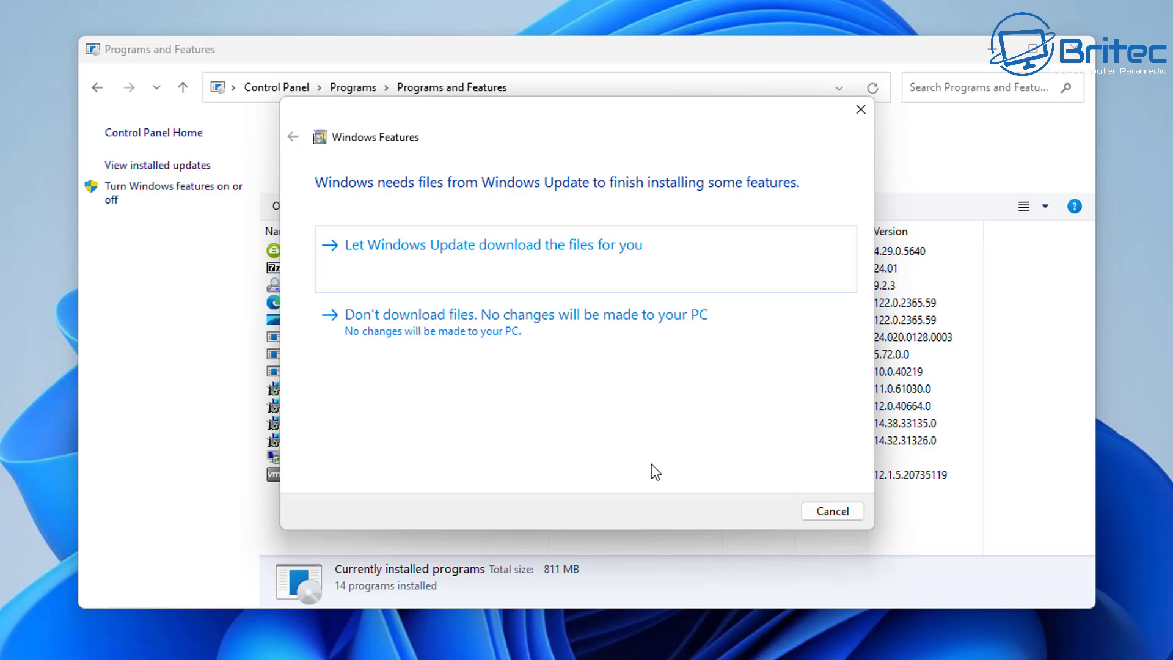
Step: Have Windows Update download the .NET Framework 3.5 files, then select the BleachBit-Portable folder
left_click(588, 280)
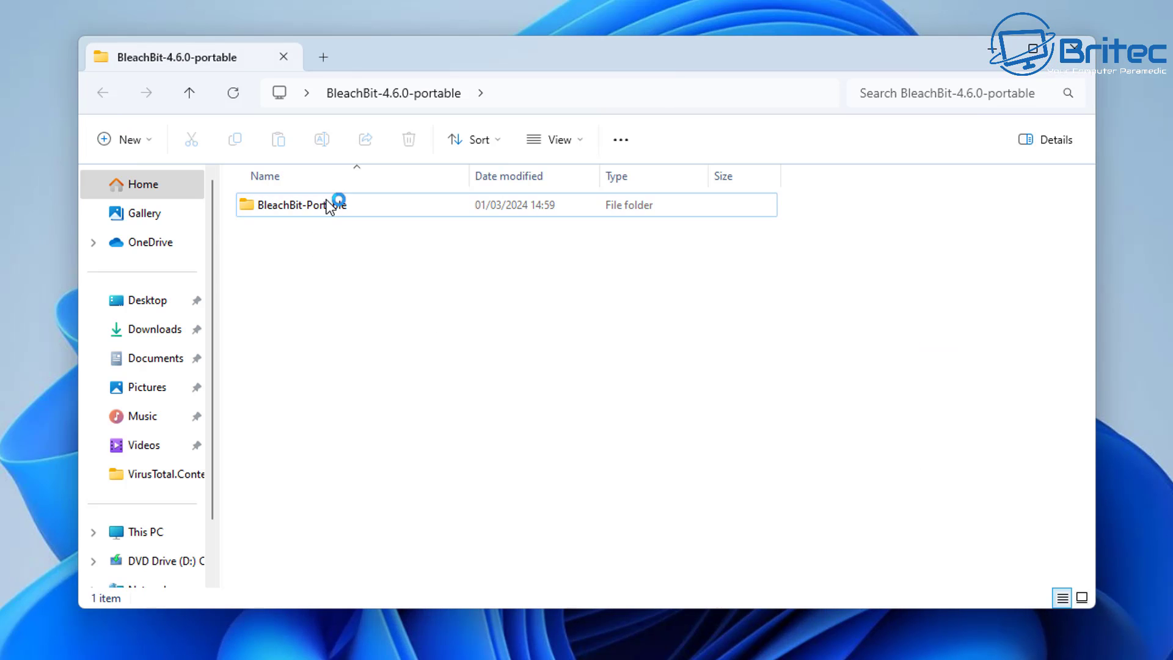
left_click(332, 204)
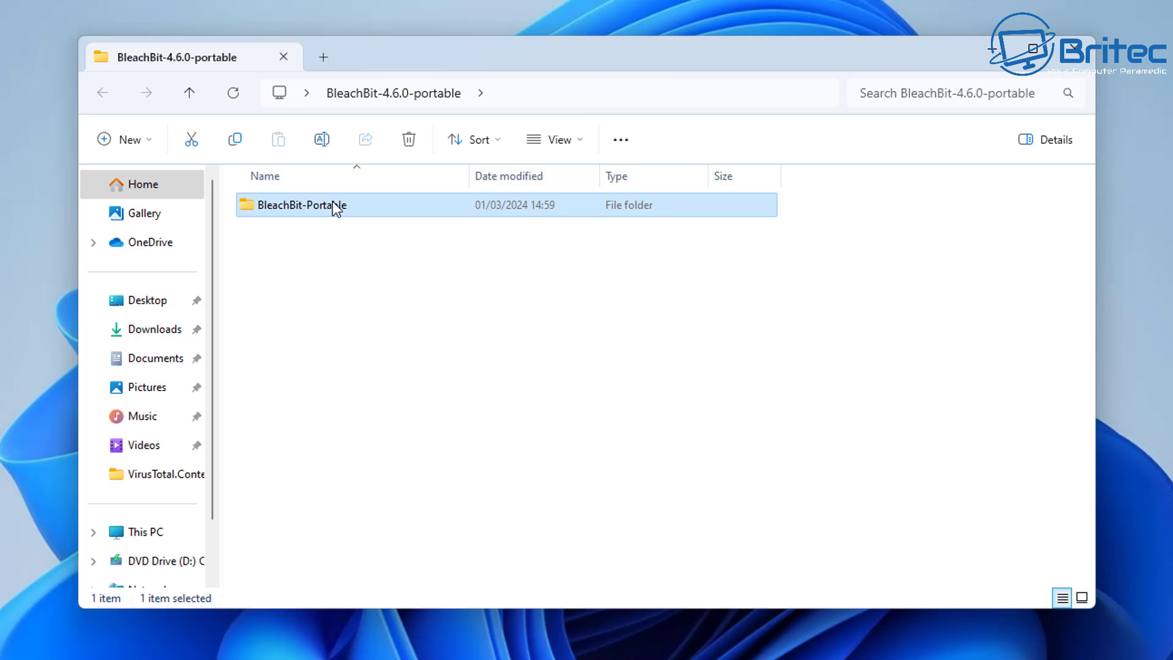
Step: Run bleachbit.exe from BleachBit-Portable, approving the security and UAC prompts, then minimise Explorer
double_click(336, 204)
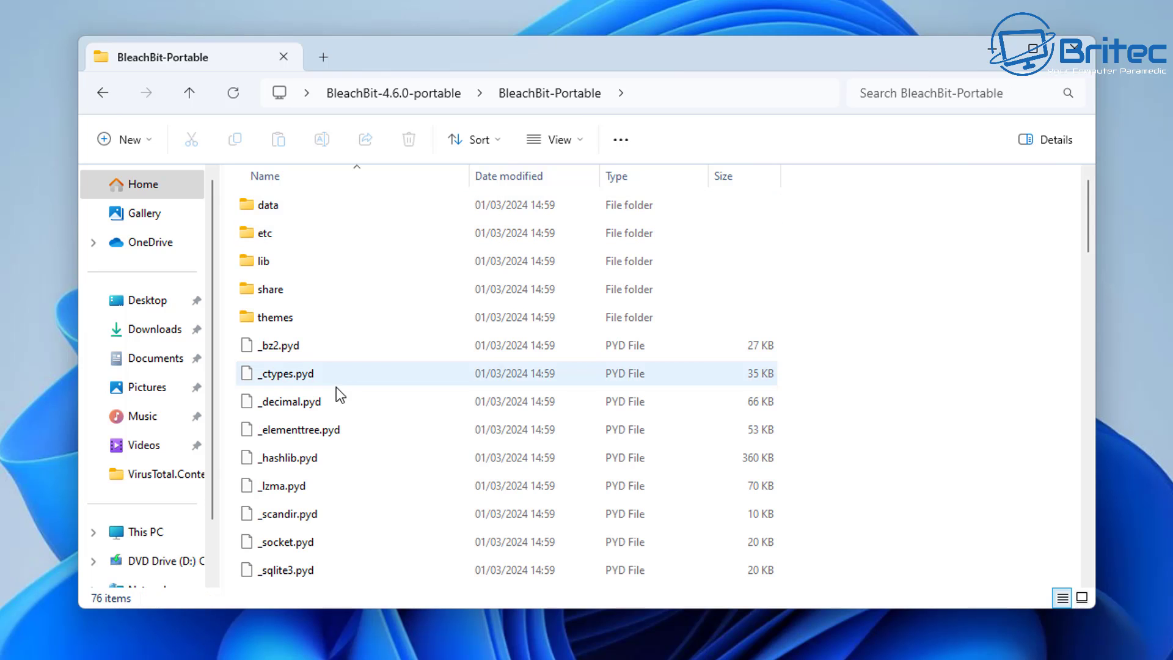
scroll(336, 388, "down", 6)
scroll(324, 391, "up", 1)
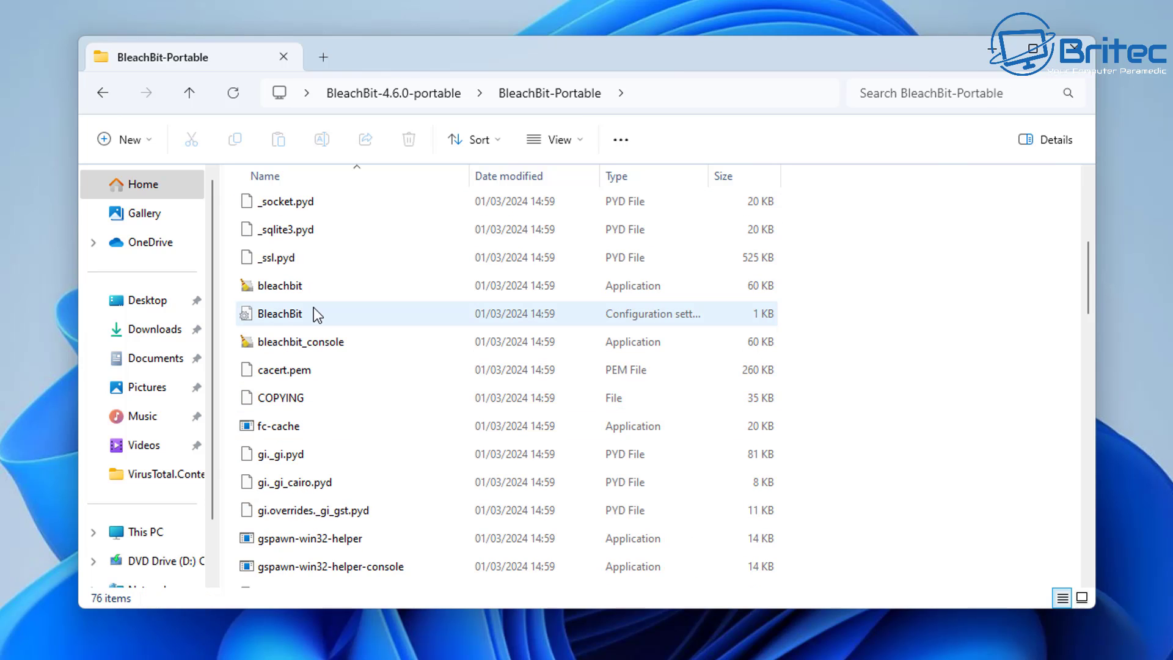
left_click(300, 296)
double_click(300, 299)
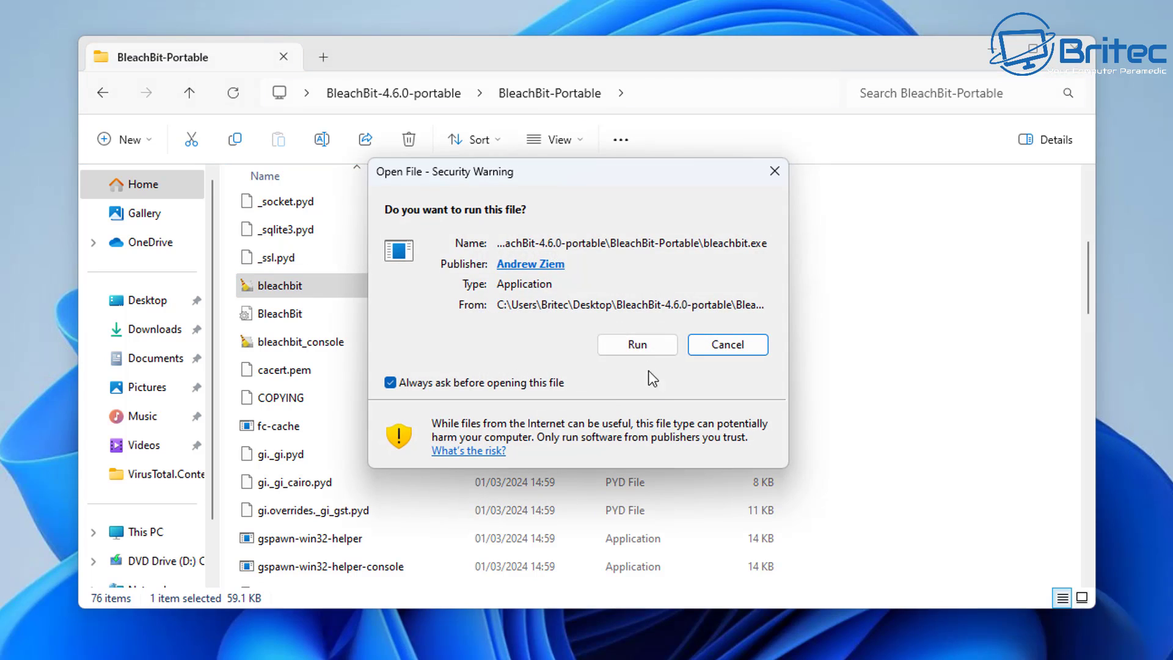
left_click(709, 271)
left_click(641, 343)
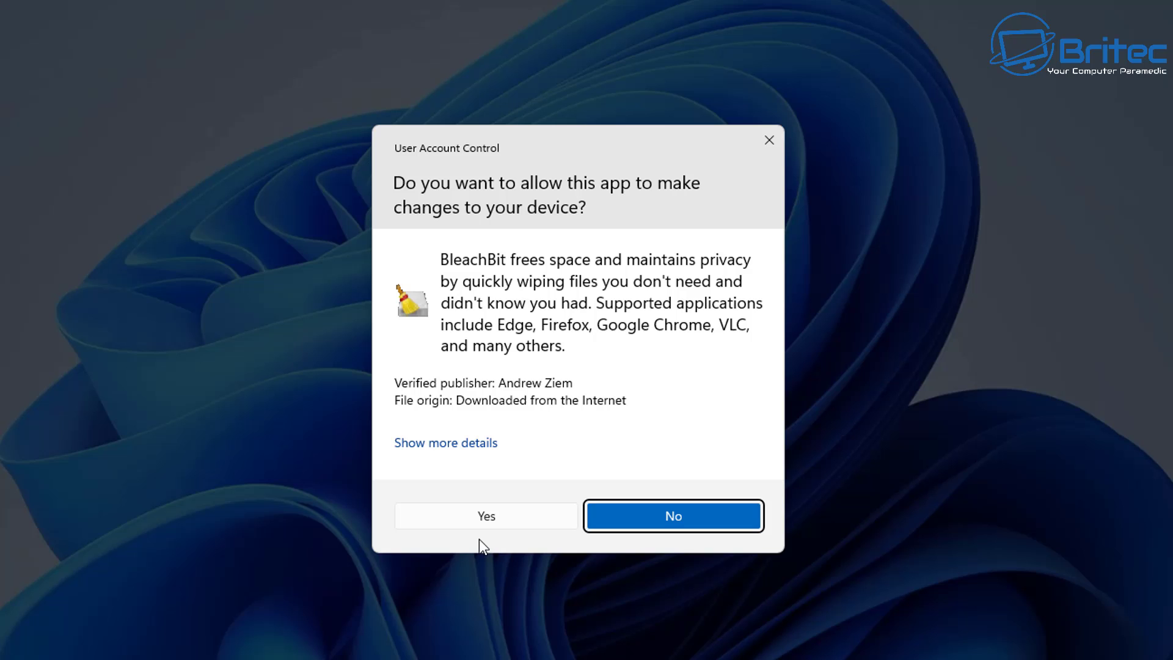
left_click(487, 519)
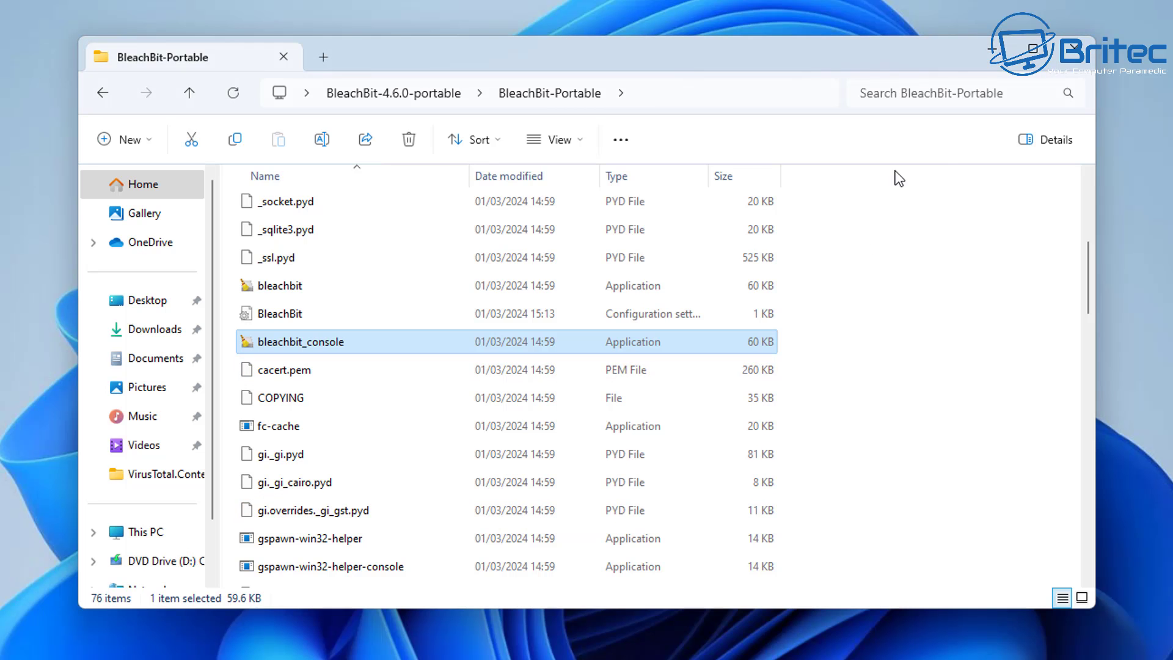
left_click(991, 52)
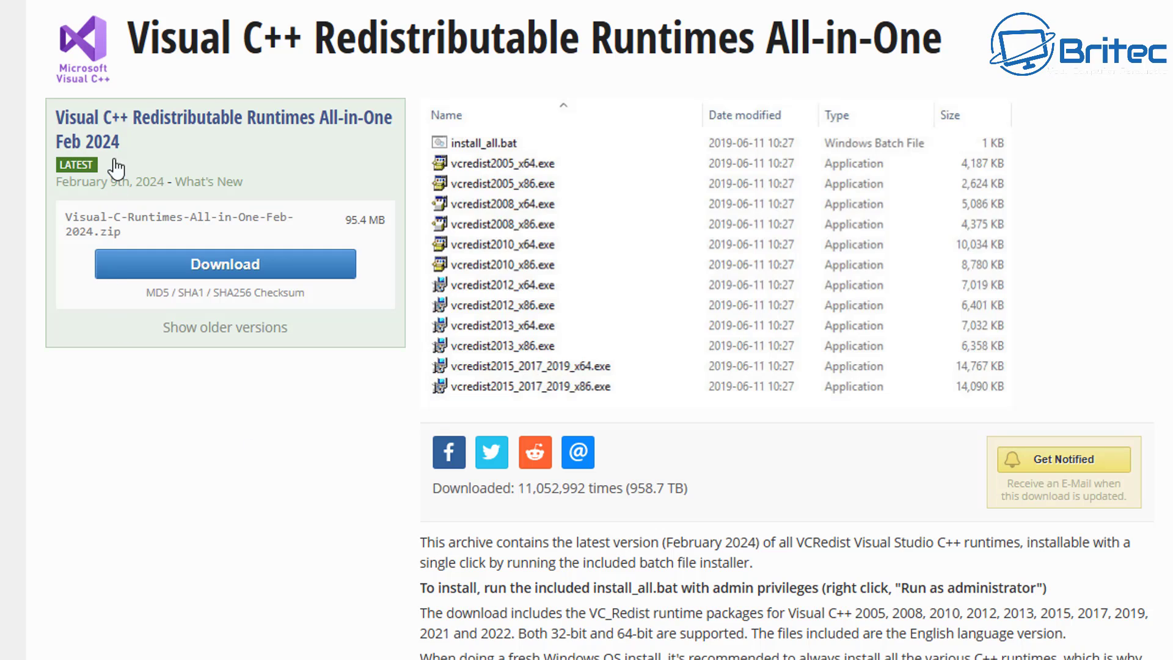
Step: Download the Visual C++ Runtimes All-in-One Feb 2024 zip from TechPowerUp
left_click(252, 276)
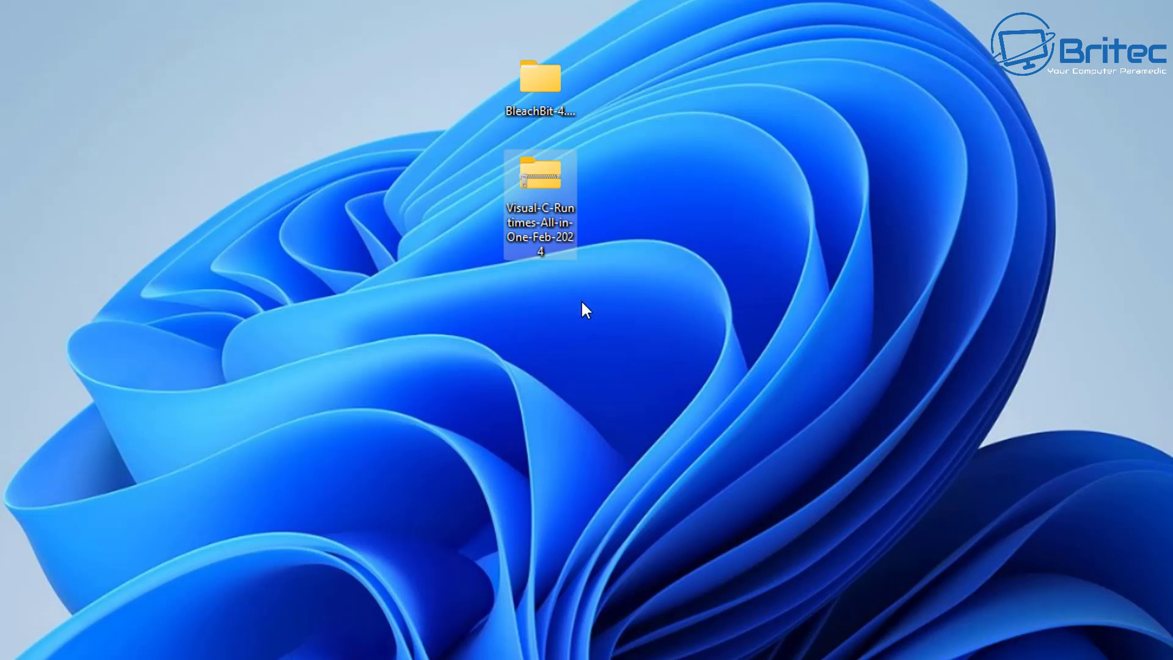
Step: Extract the Visual-C-Runtimes-All-in-One-Feb-2024 zip onto the desktop
right_click(549, 179)
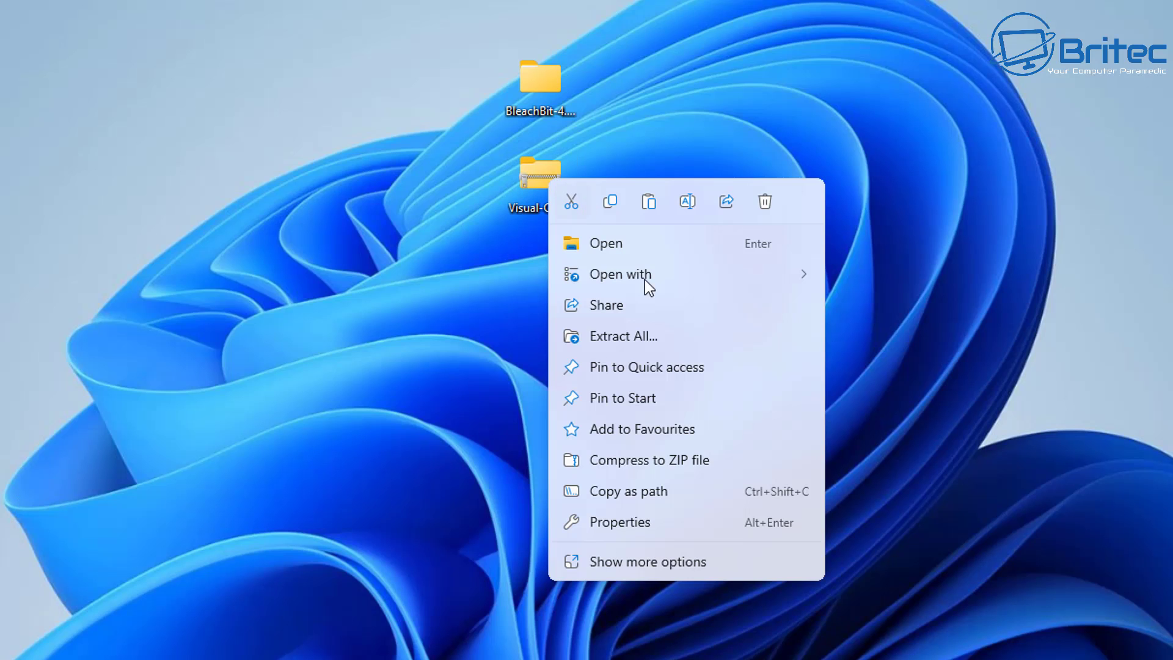
left_click(656, 338)
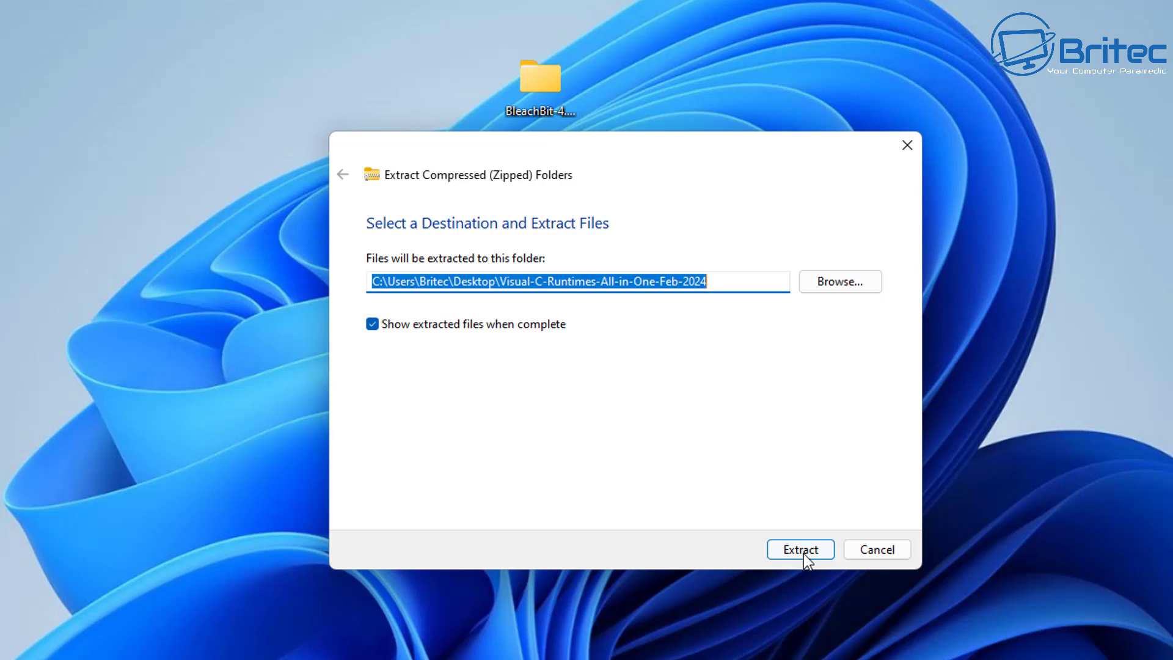
left_click(804, 554)
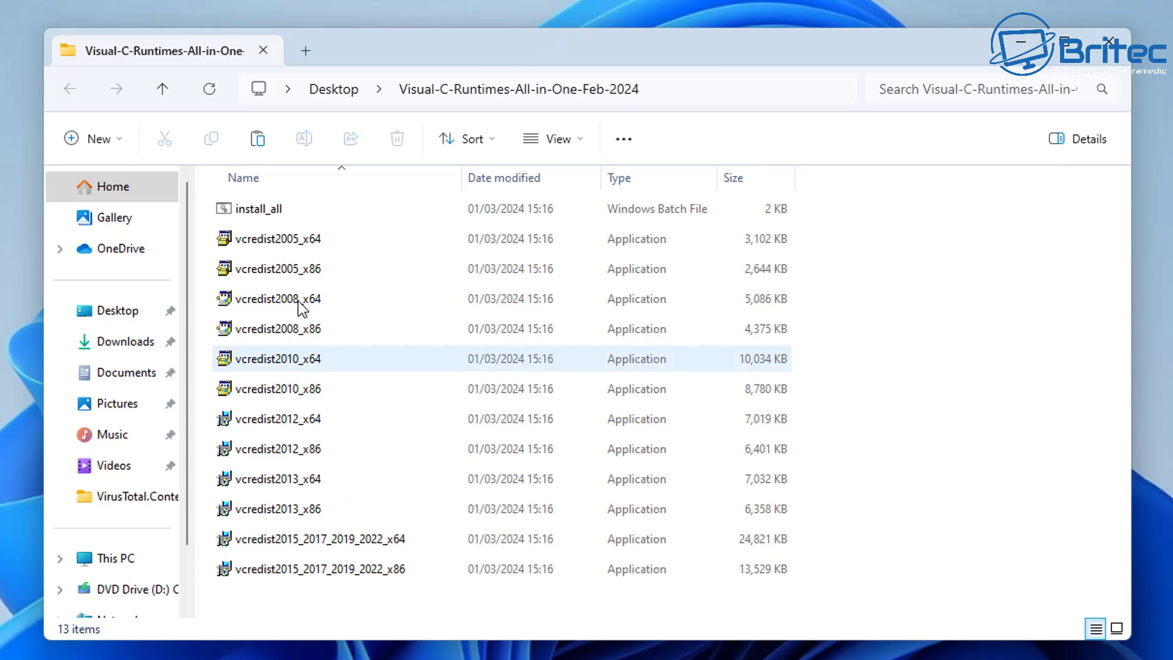
Step: Run install_all.bat as administrator and approve the UAC prompt
left_click(264, 213)
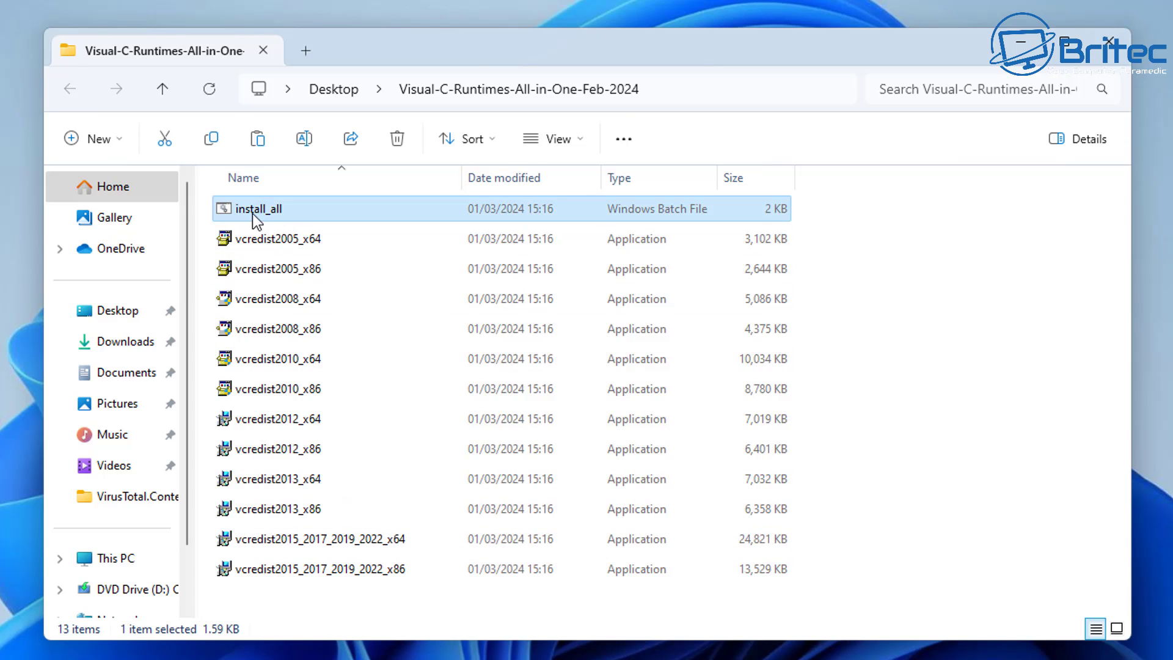
right_click(292, 210)
left_click(431, 336)
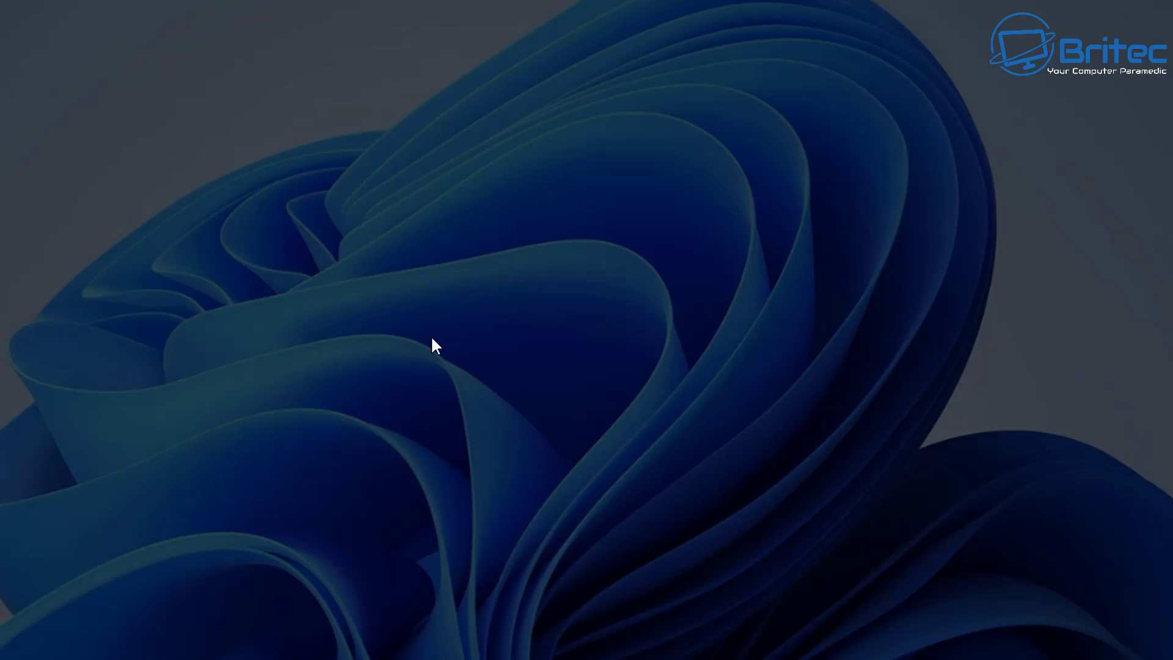
left_click(502, 522)
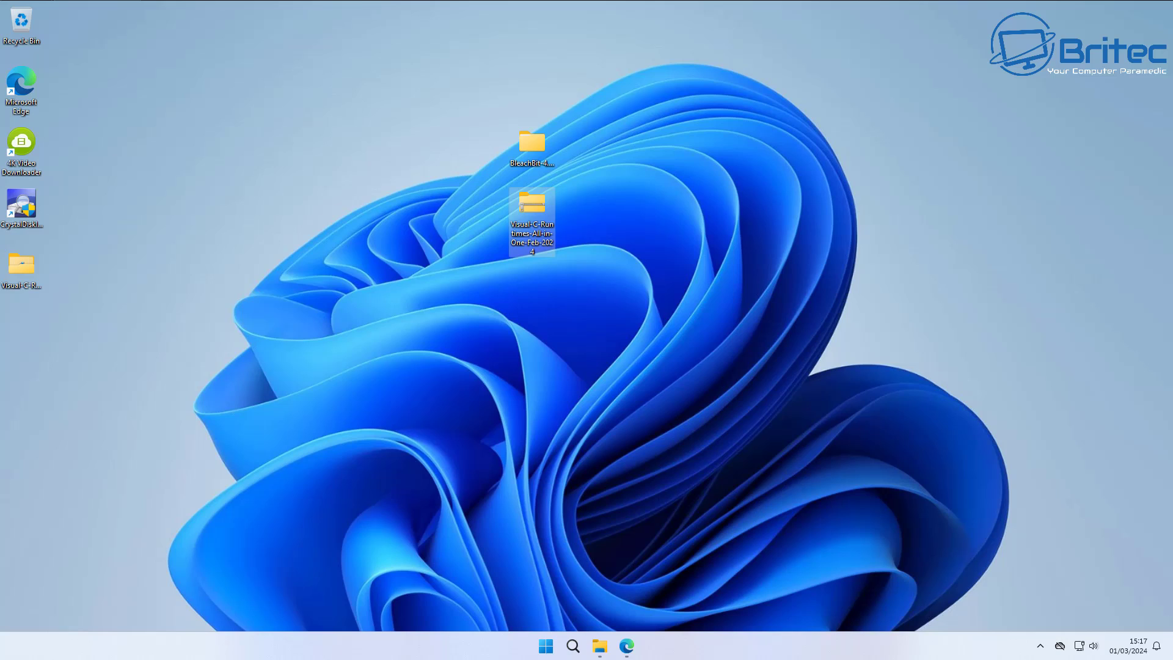
Step: Delete the Visual-C-Runtimes-All-in-One zip from the desktop
left_click(152, 416)
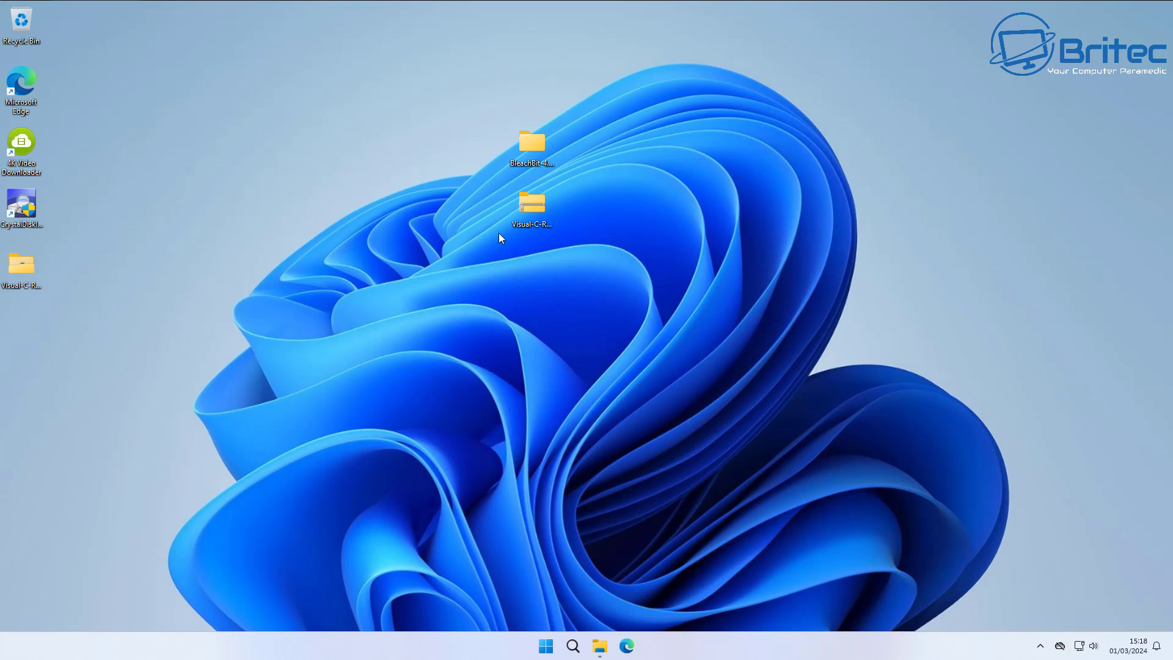
right_click(533, 201)
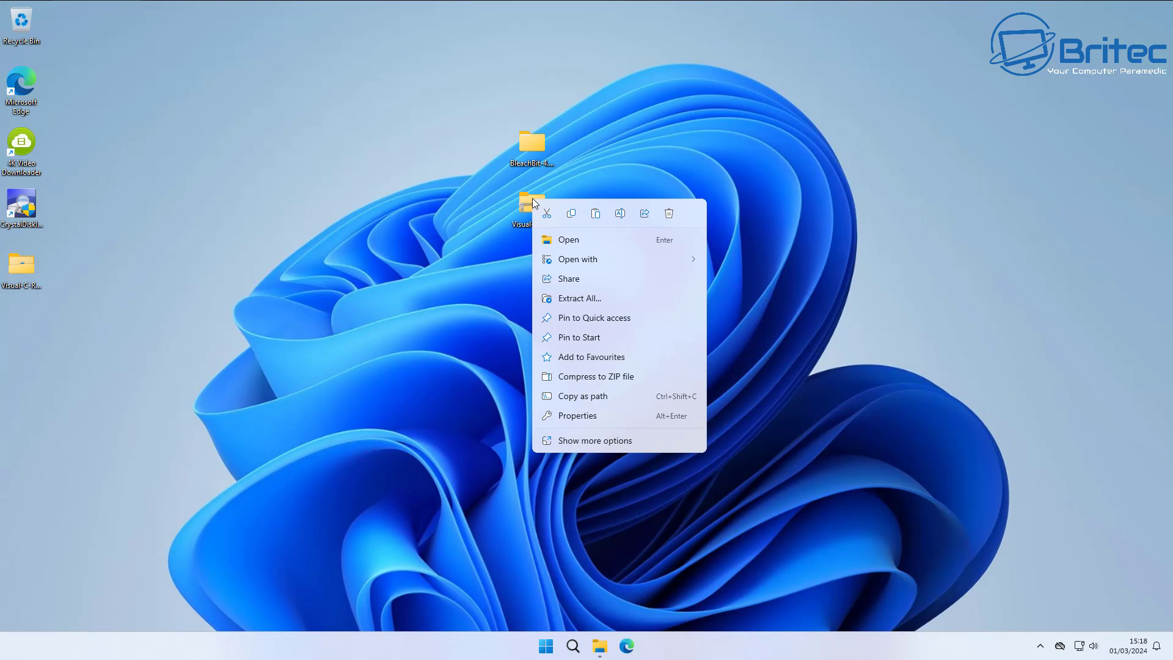
left_click(669, 214)
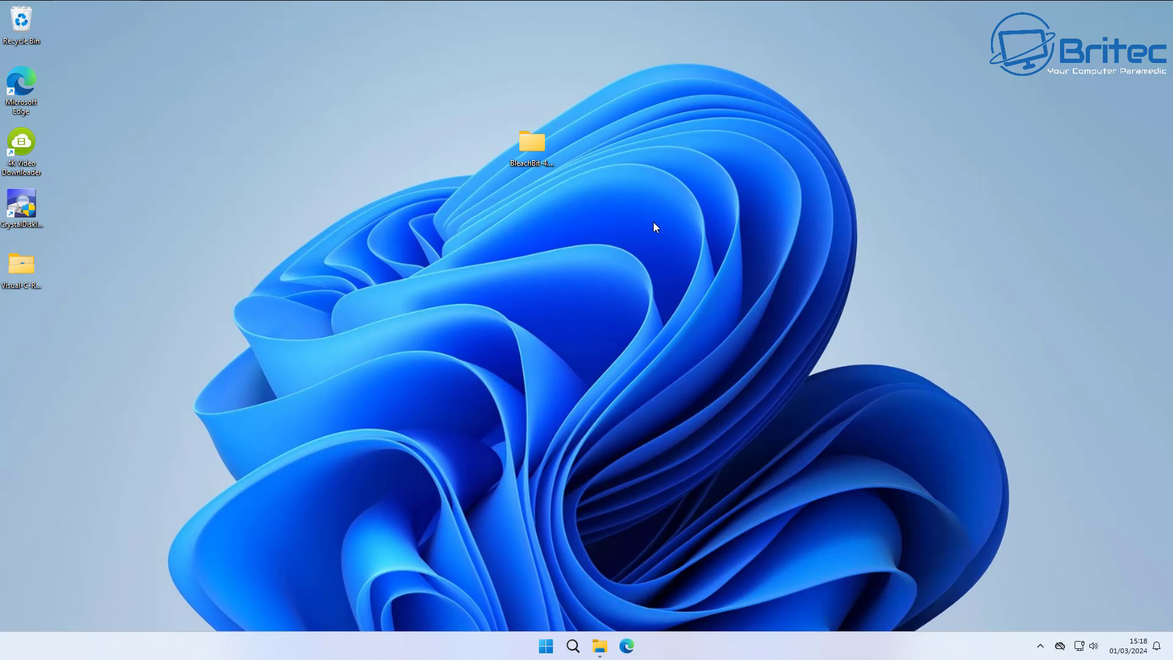